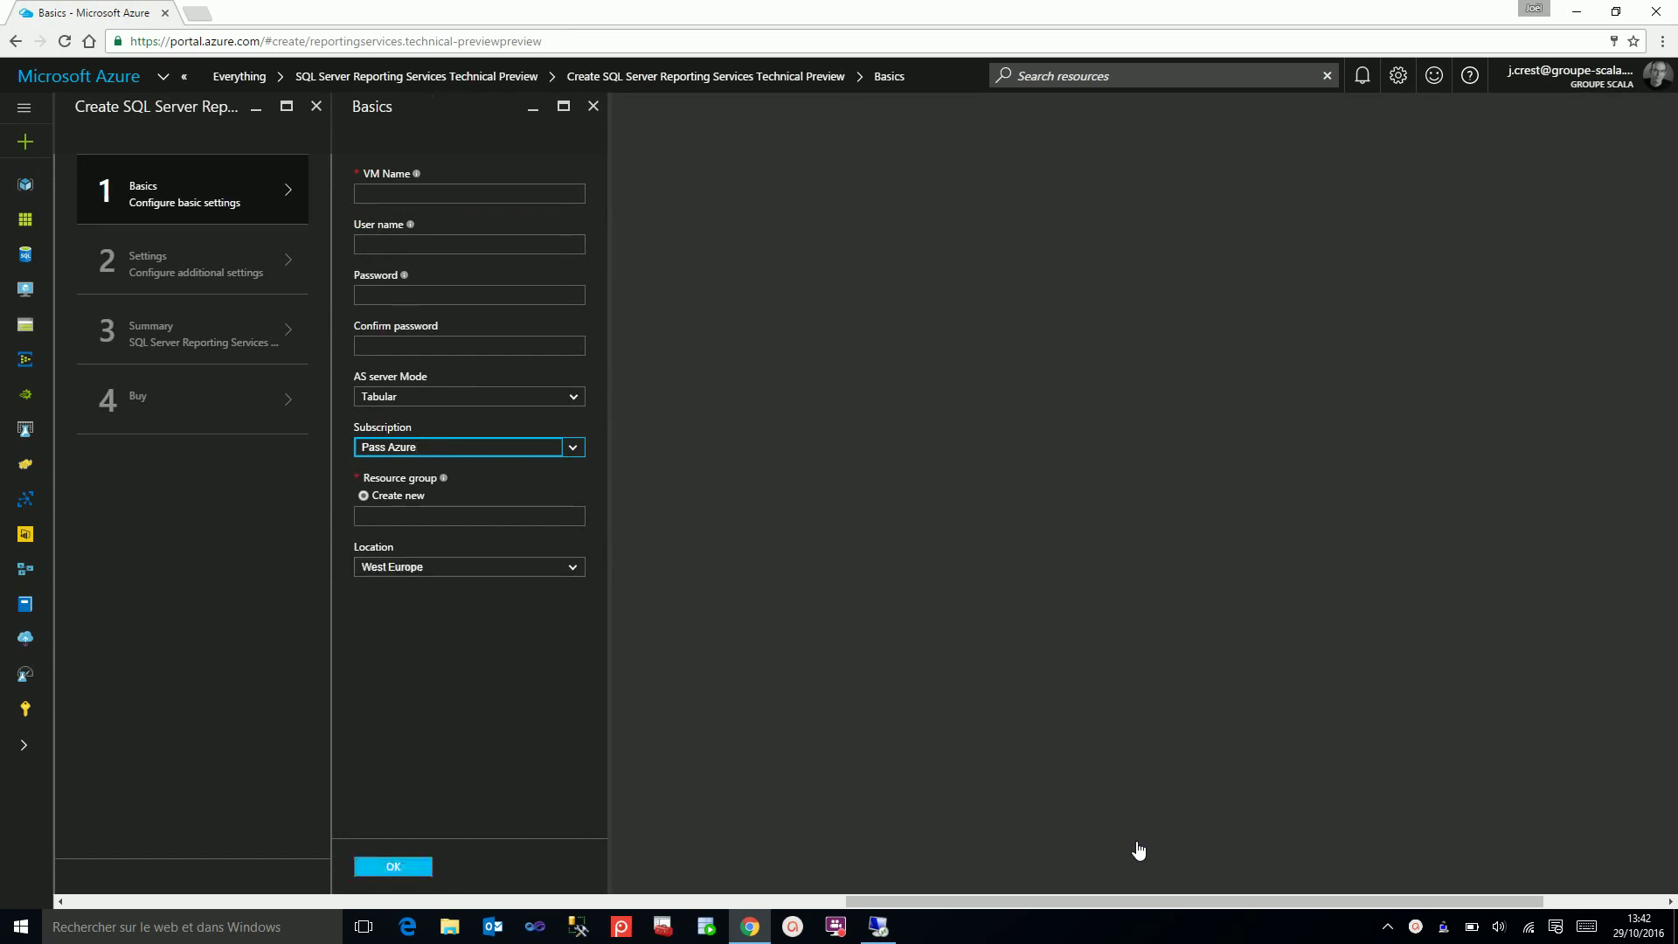
Name the virtual machine vmjcrssrs2016, and fill in the user name, account password and password confirmation.
left_click(551, 195)
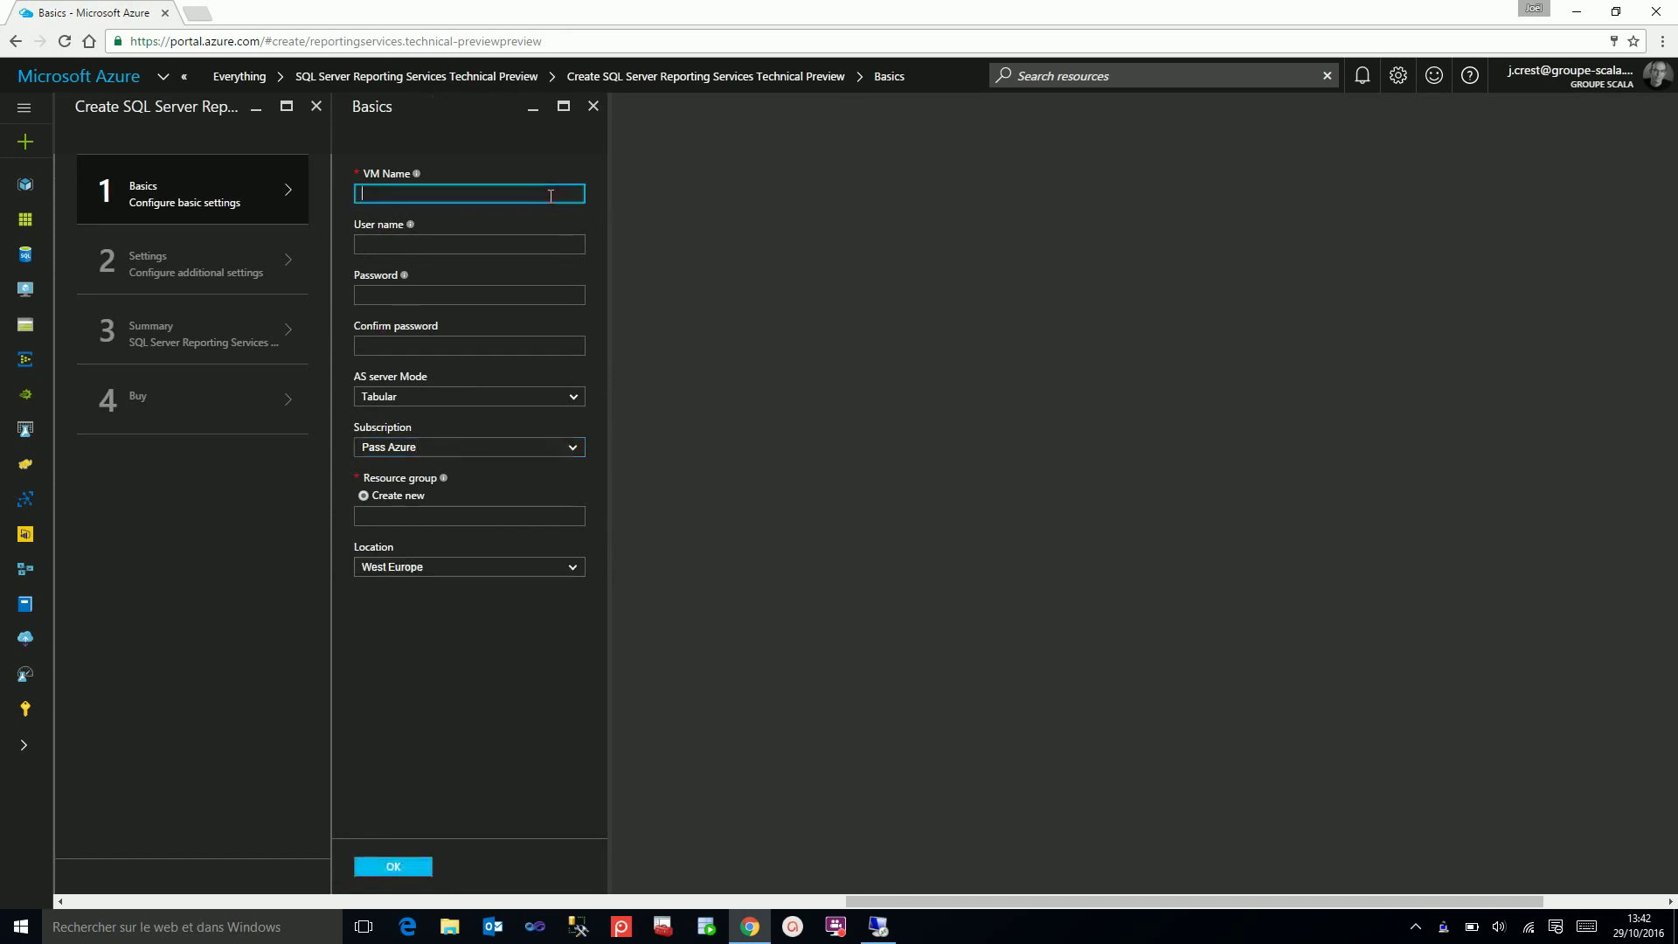
type("vmjcrssrs2016")
key("Tab")
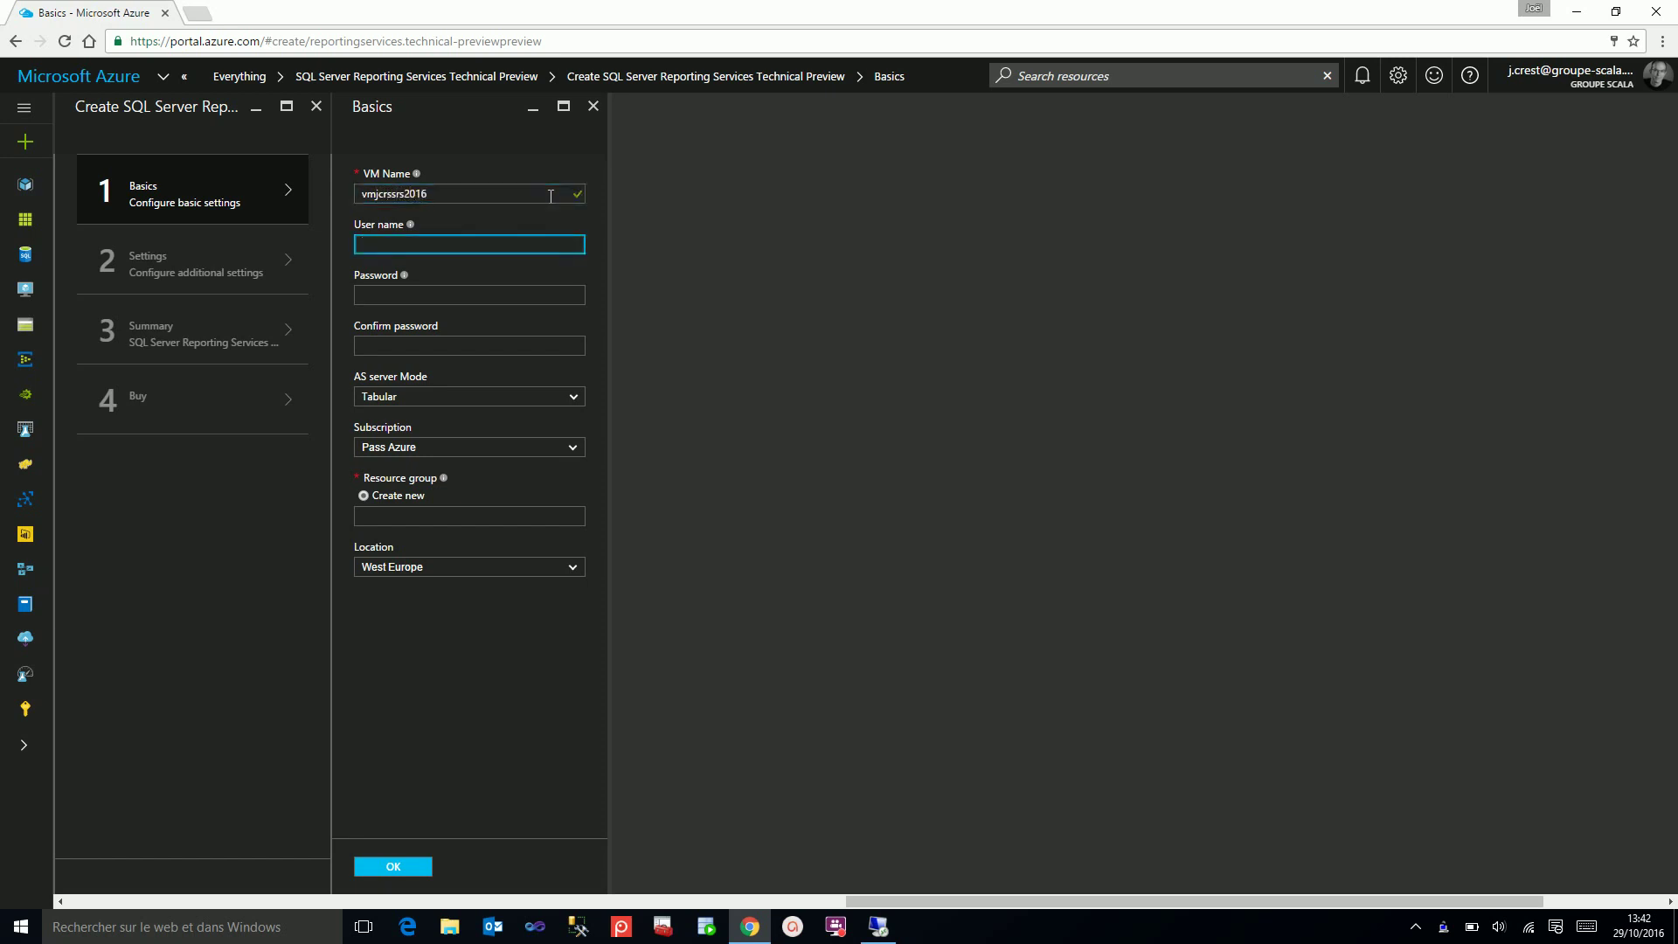
type("jcr")
key("Tab")
type("************")
key("Tab")
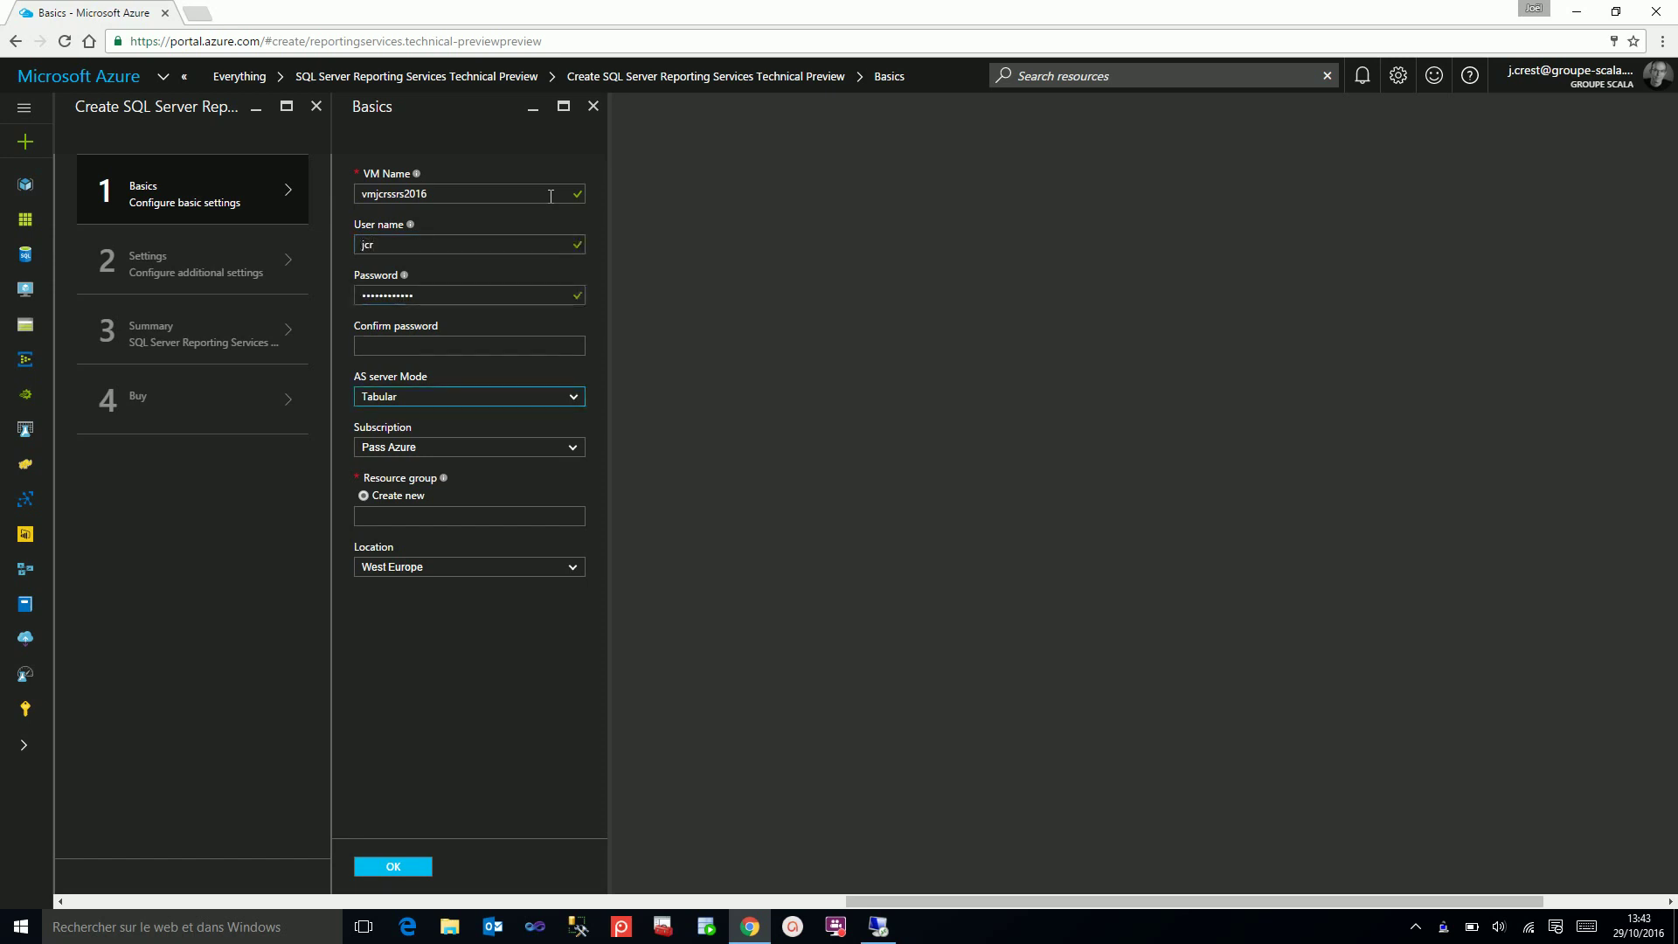
key("shift+Tab")
type("*********")
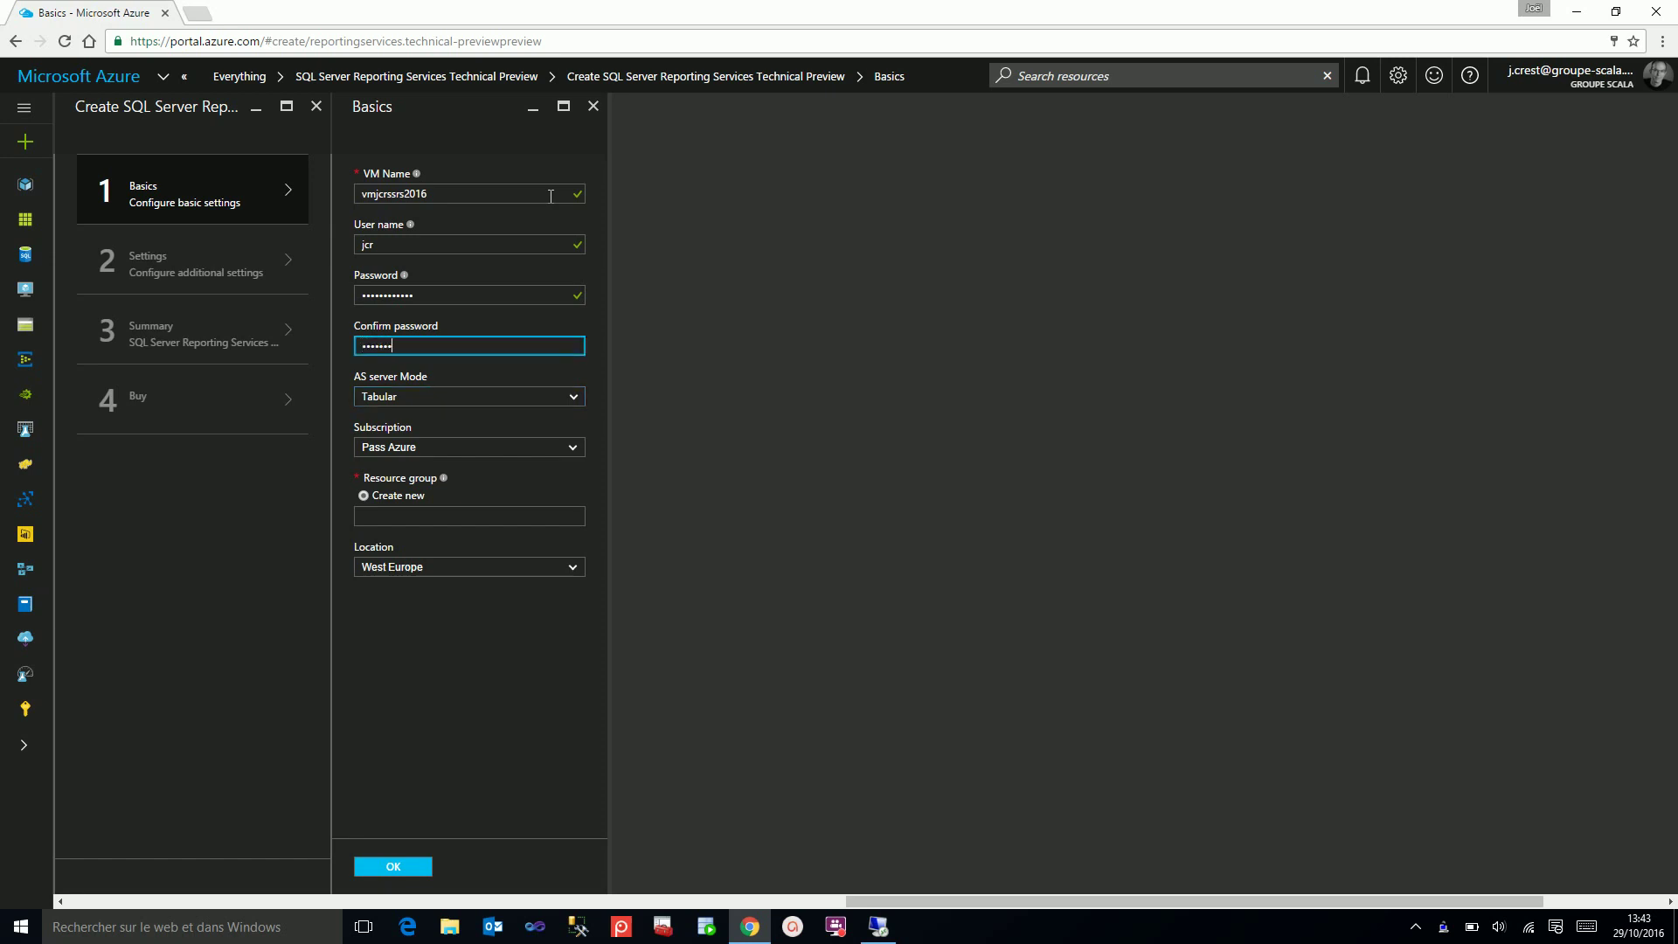
type("***")
key("Tab")
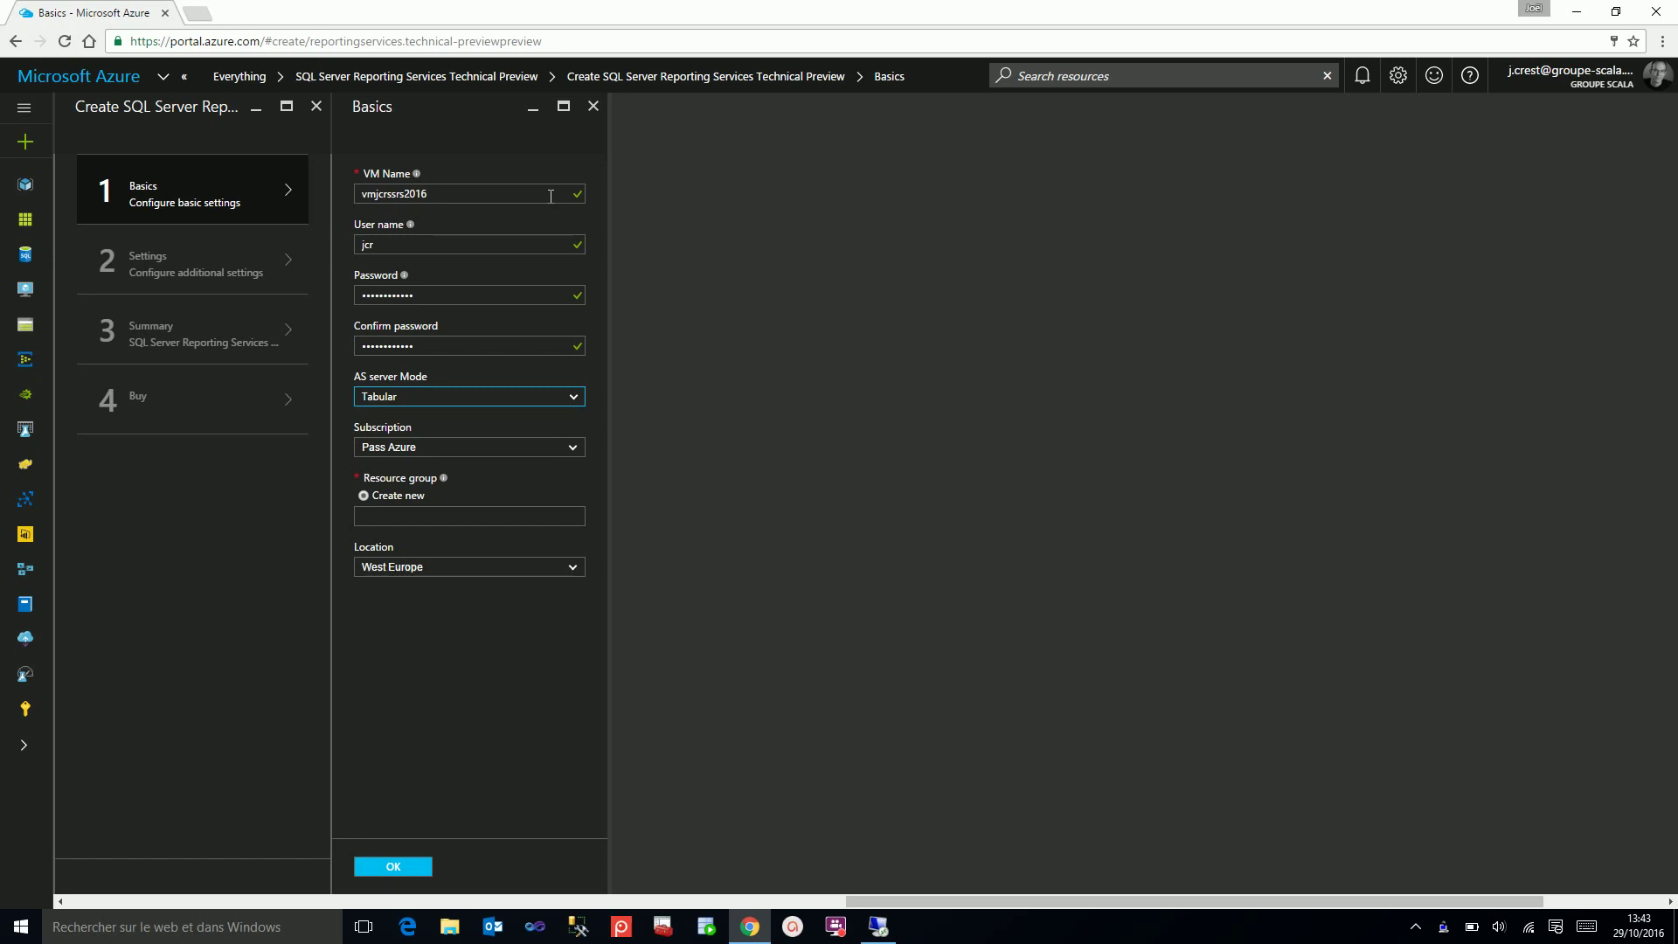
Keep the AS server mode as Tabular, name the new resource group jcrssrs and submit the basic settings.
left_click(576, 398)
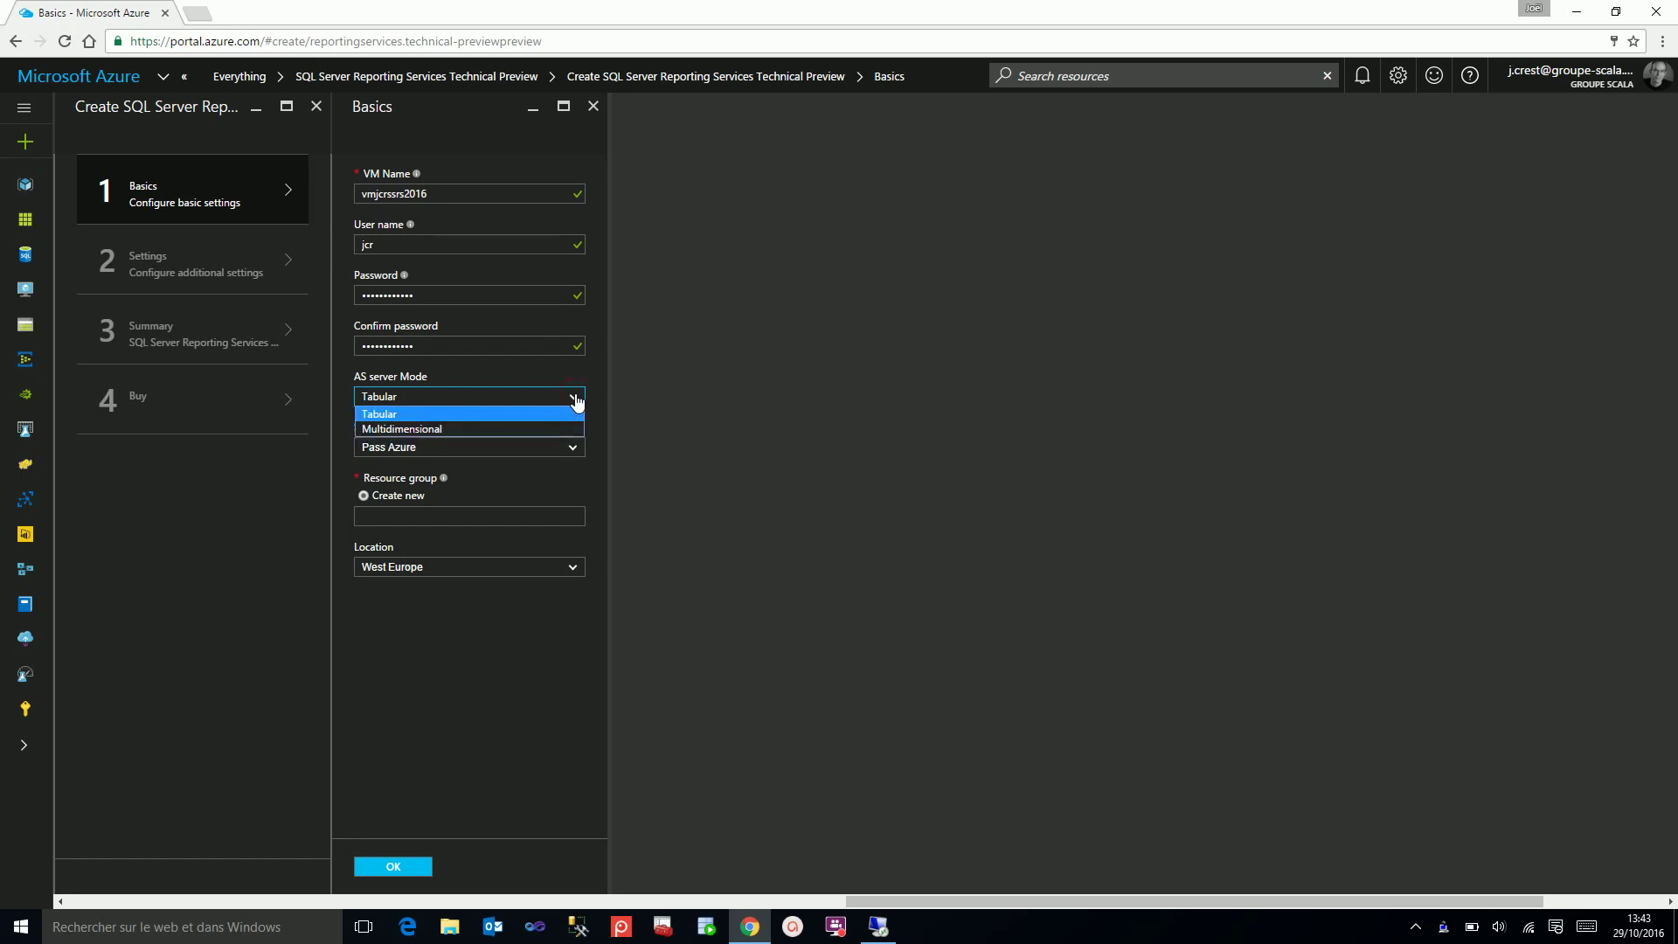
left_click(575, 399)
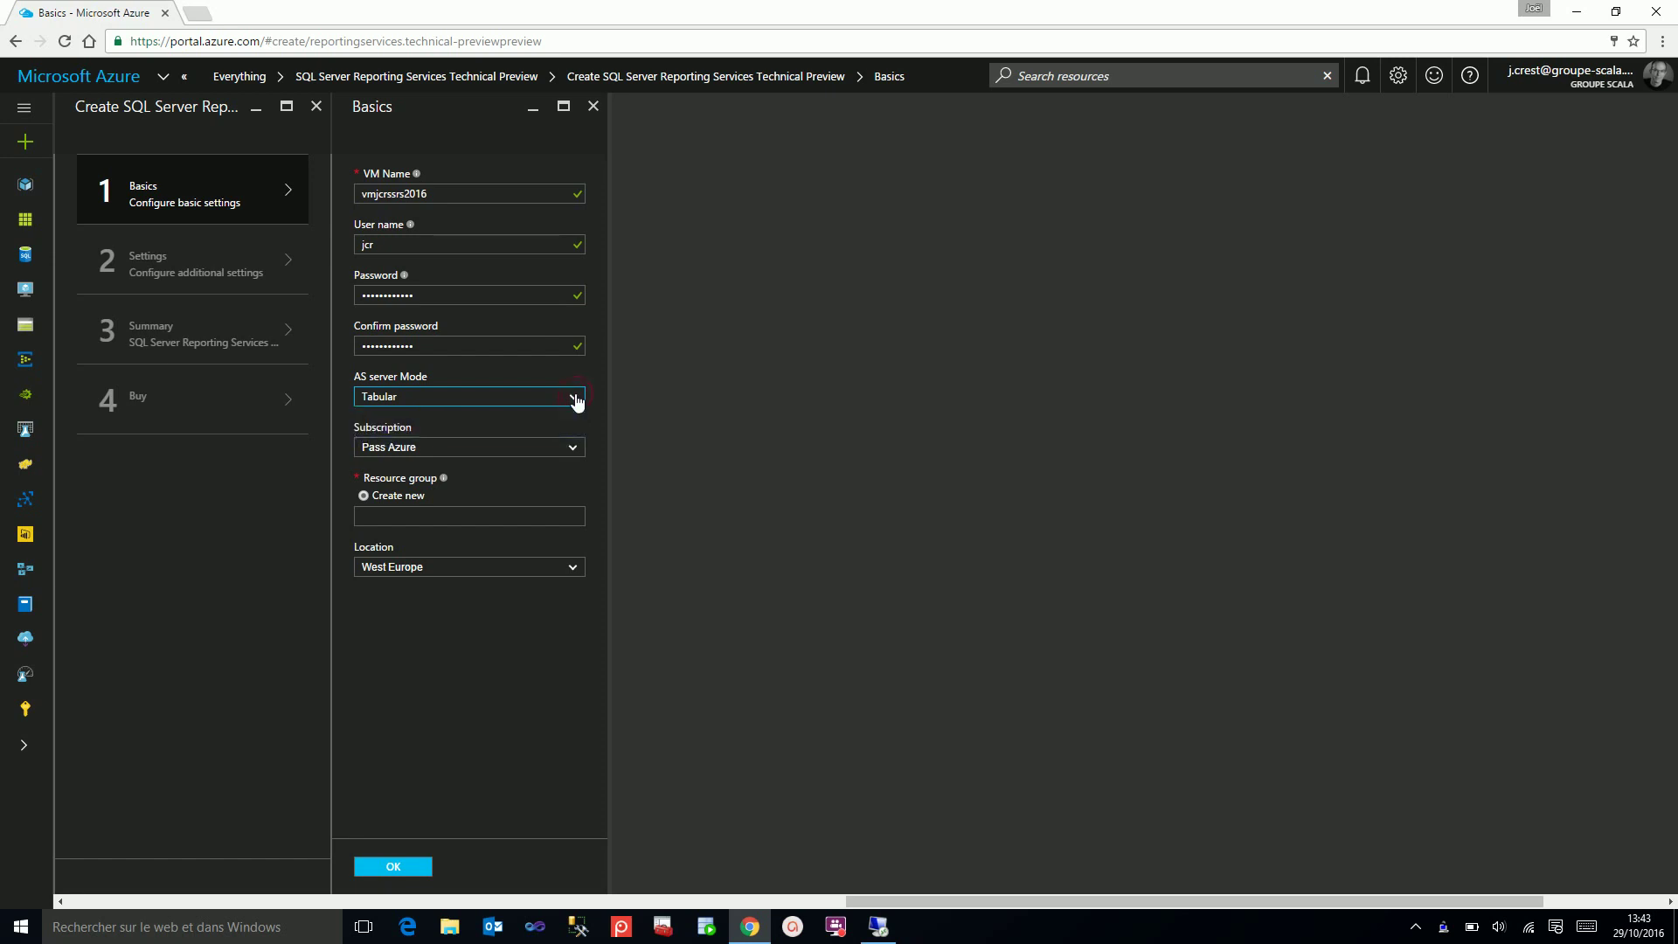
left_click(474, 513)
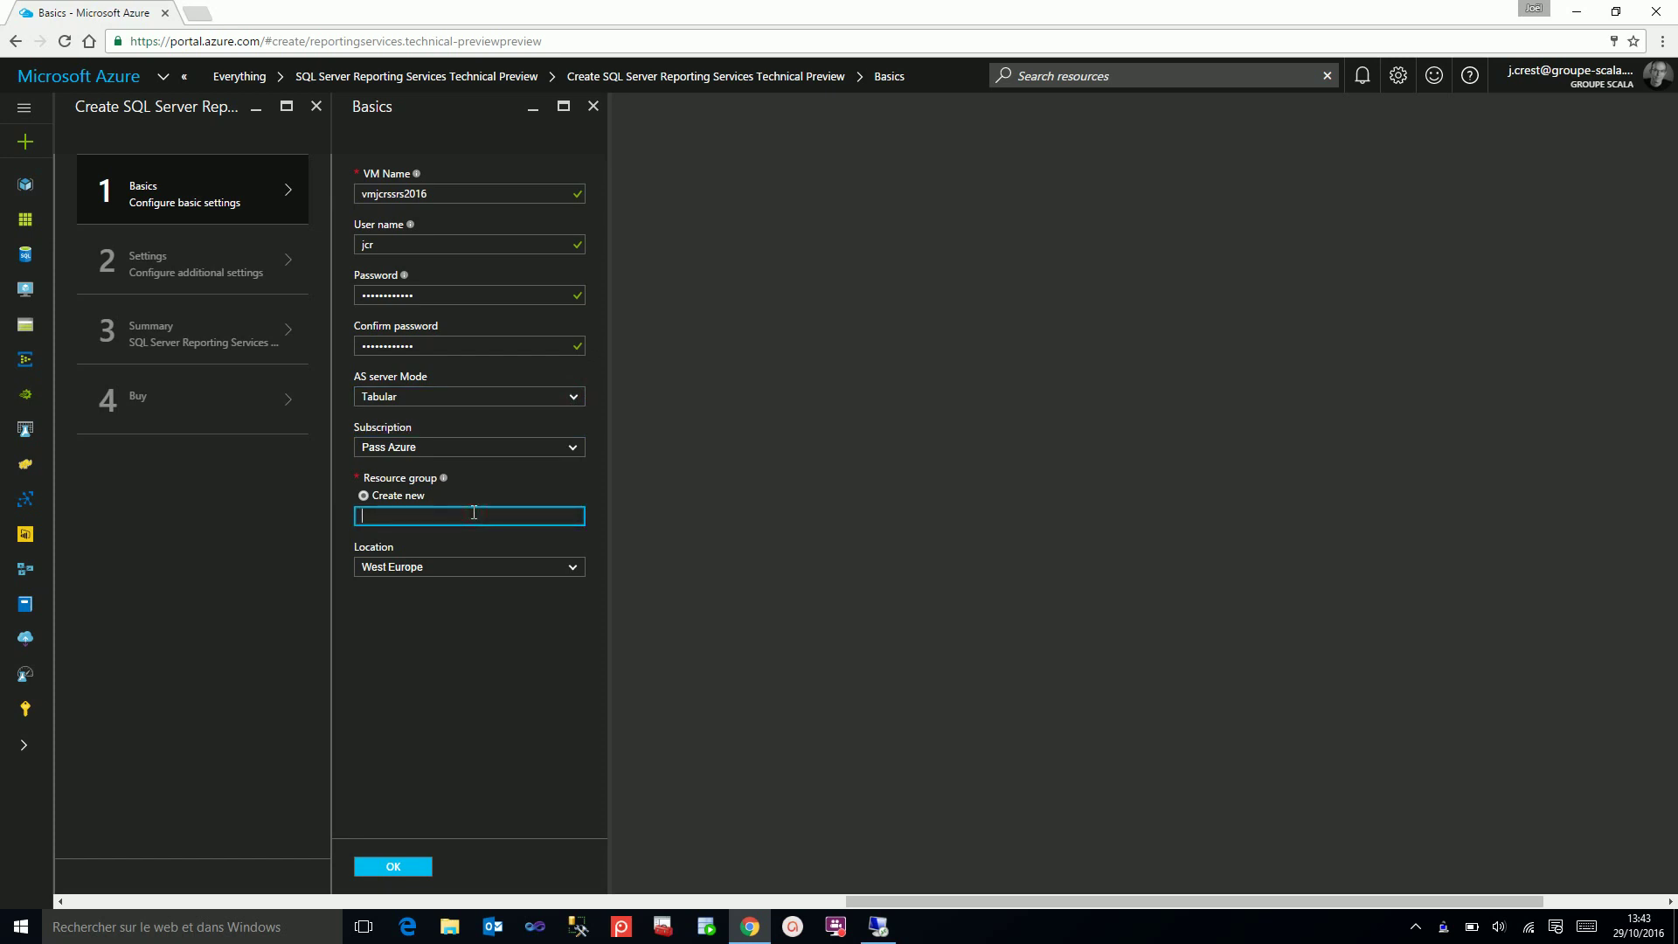
type("jcrssrs")
key("Tab")
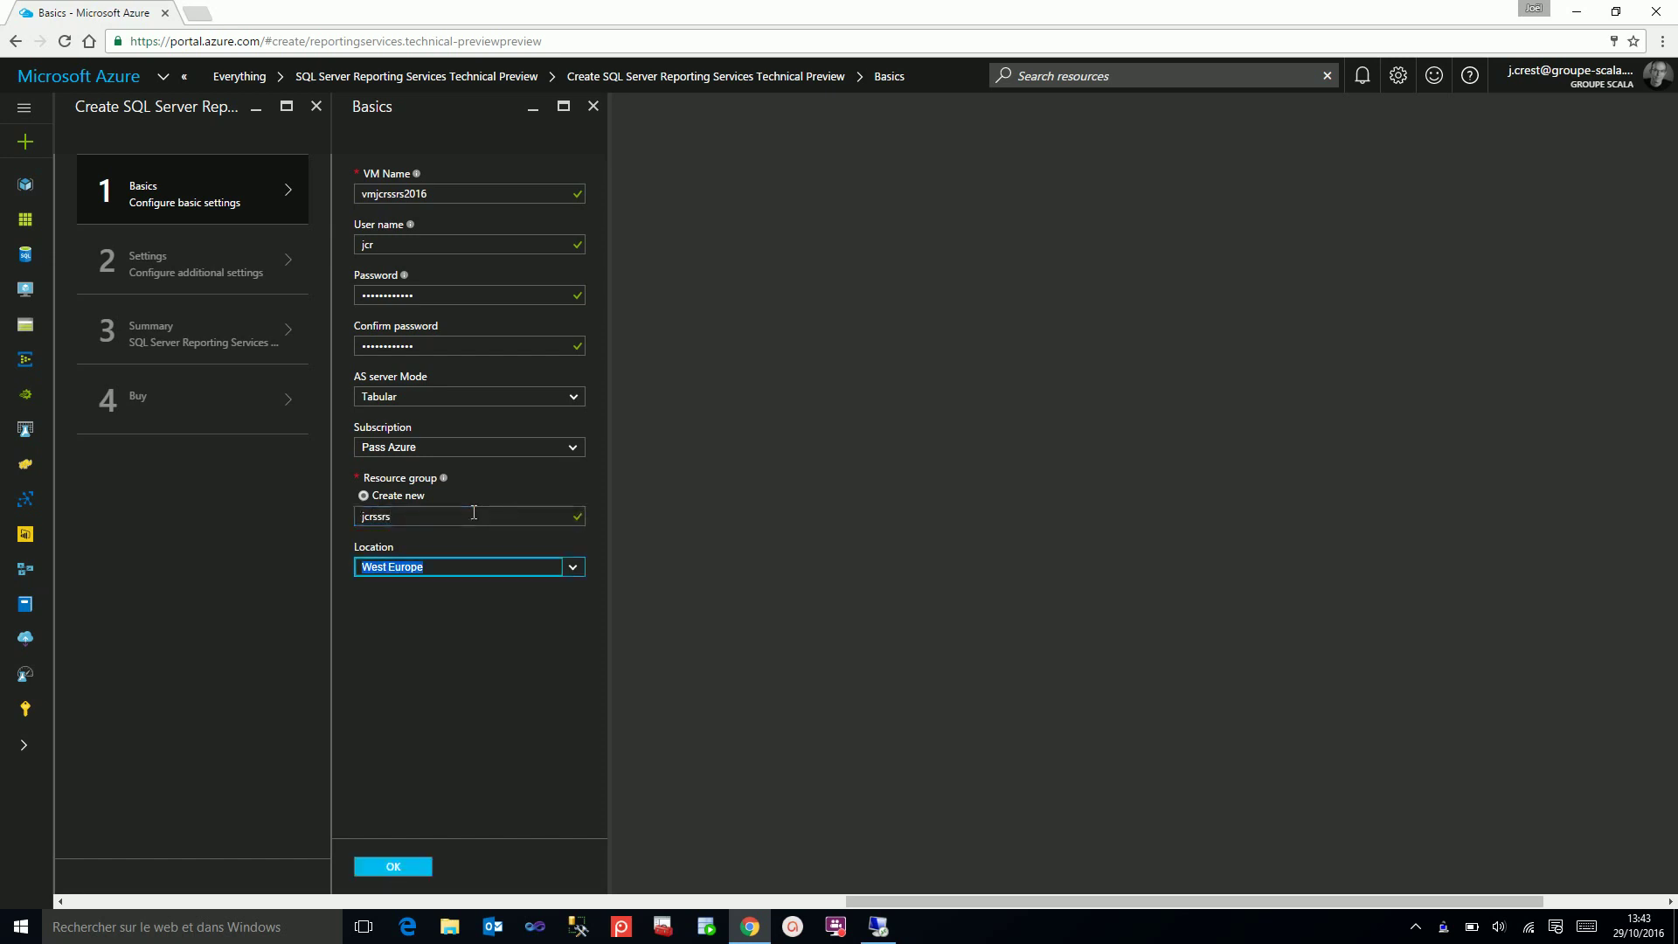
left_click(391, 867)
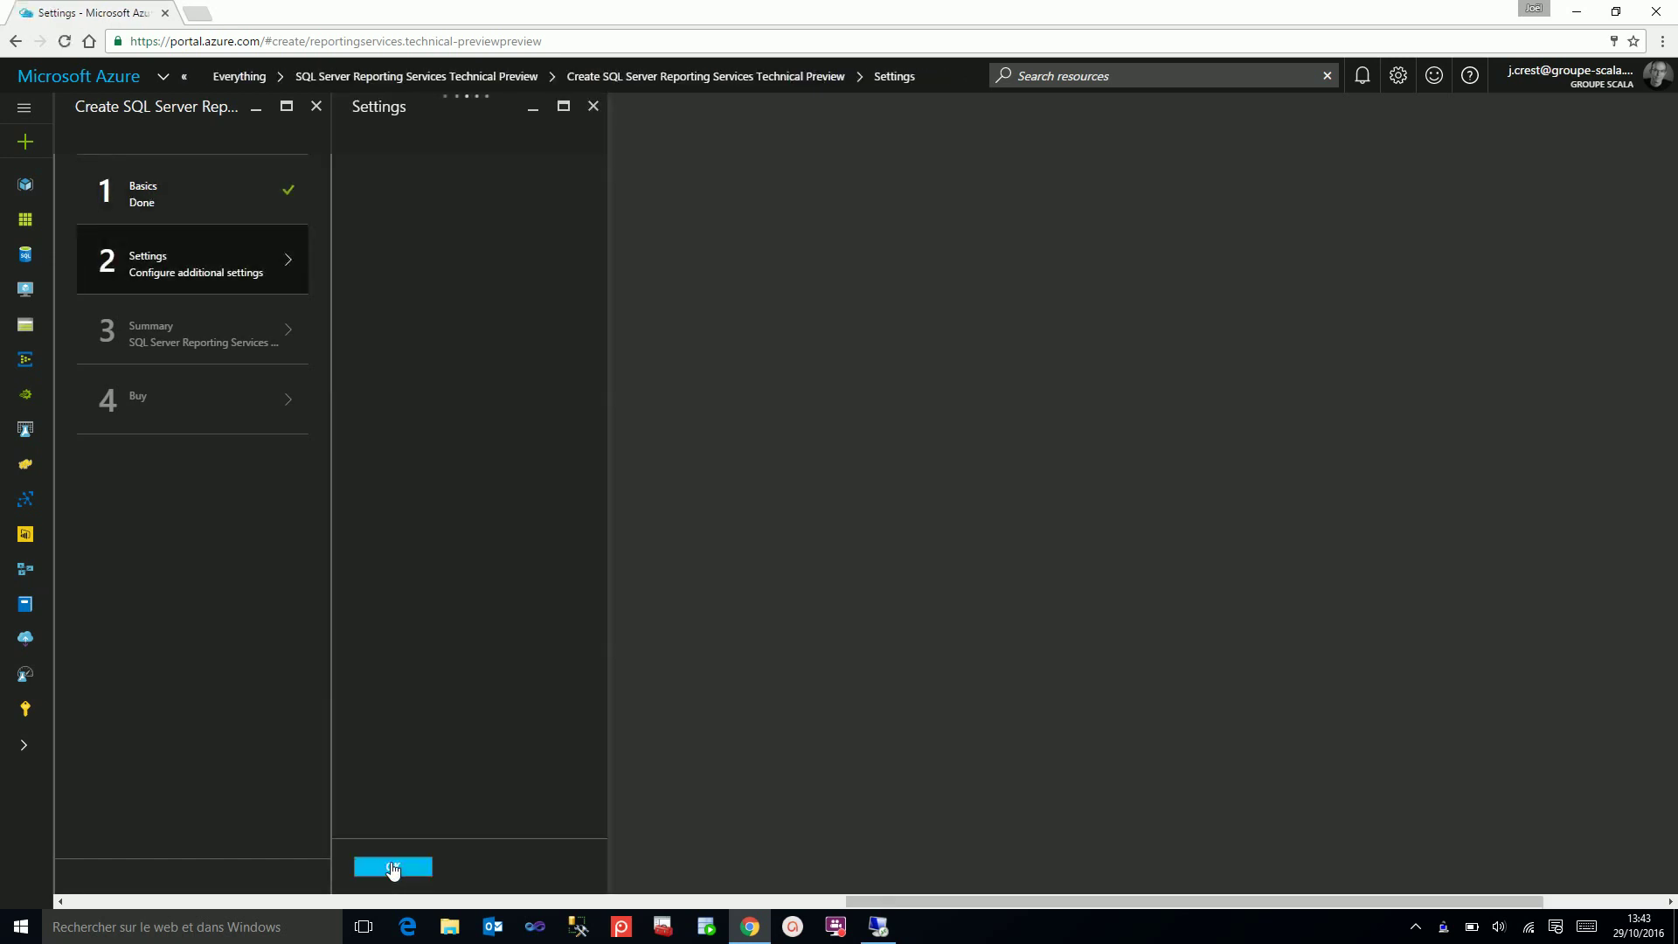
left_click(392, 867)
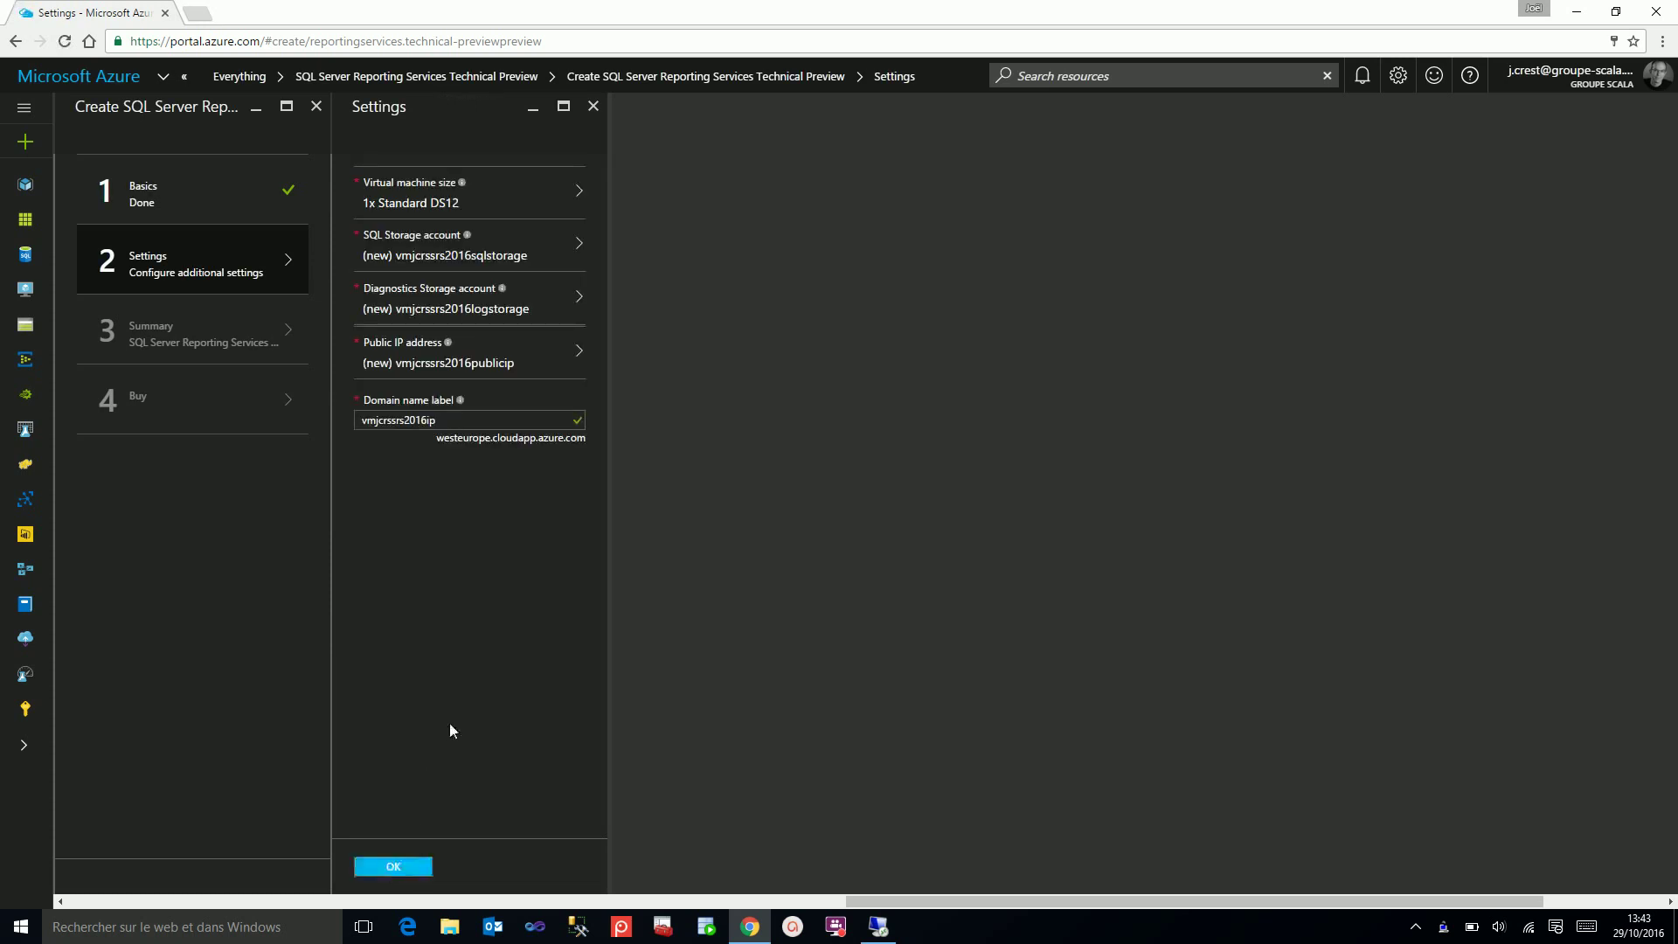
Set the virtual machine size to DS11_V2 Standard, chosen from the full list of available sizes.
left_click(520, 198)
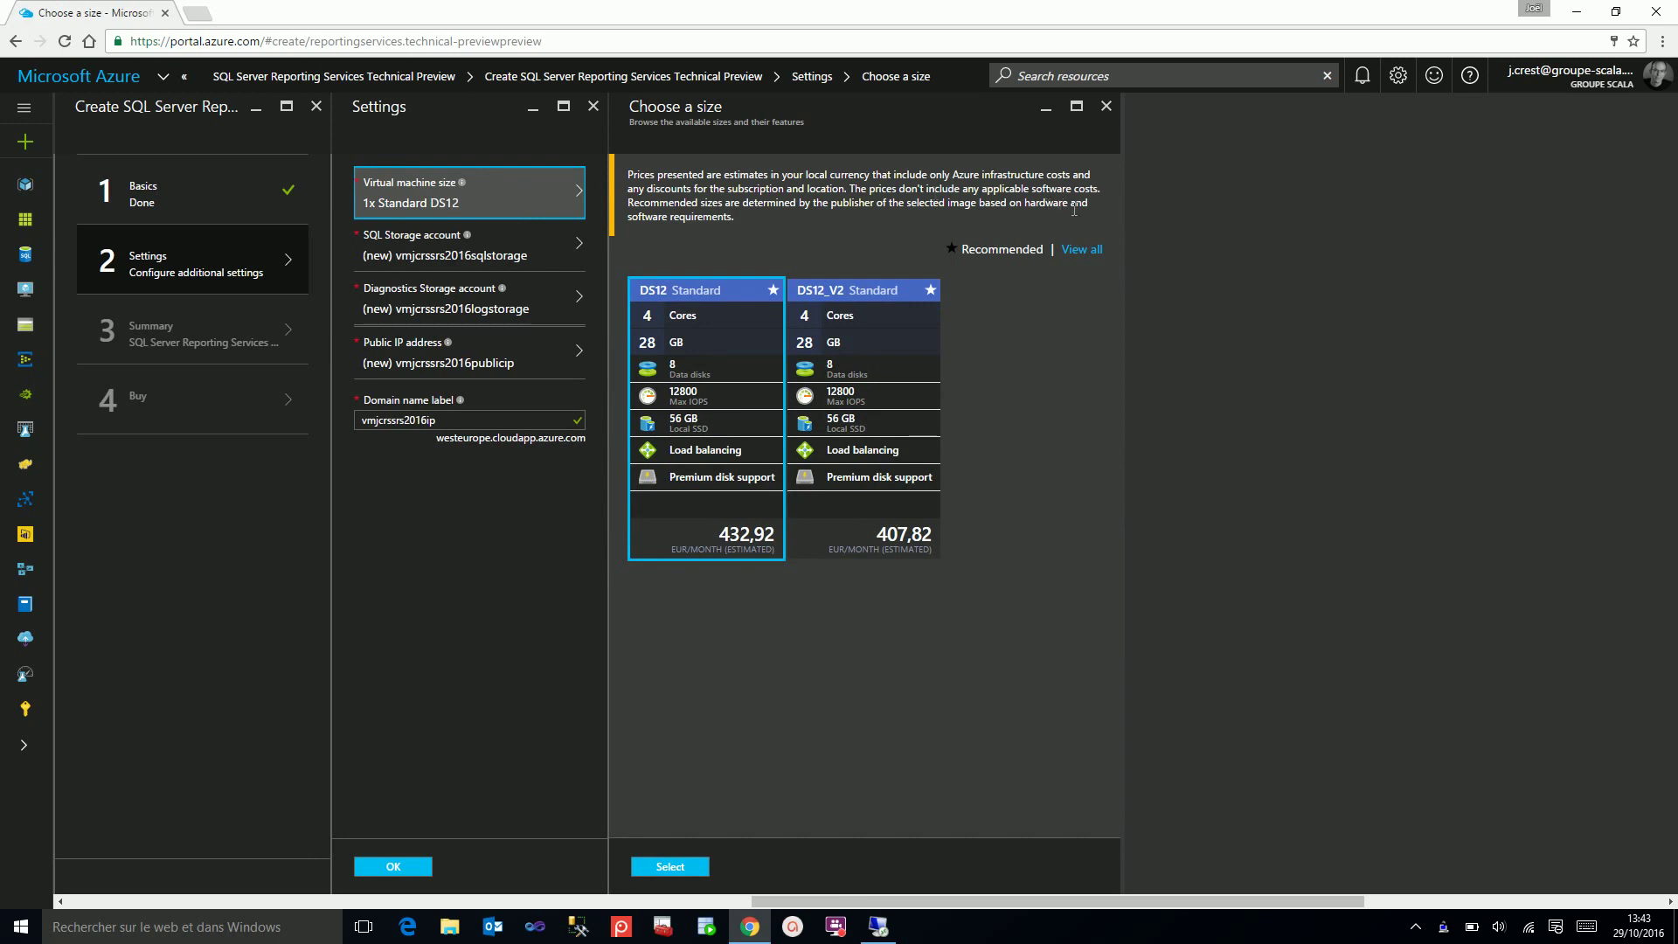
left_click(1082, 250)
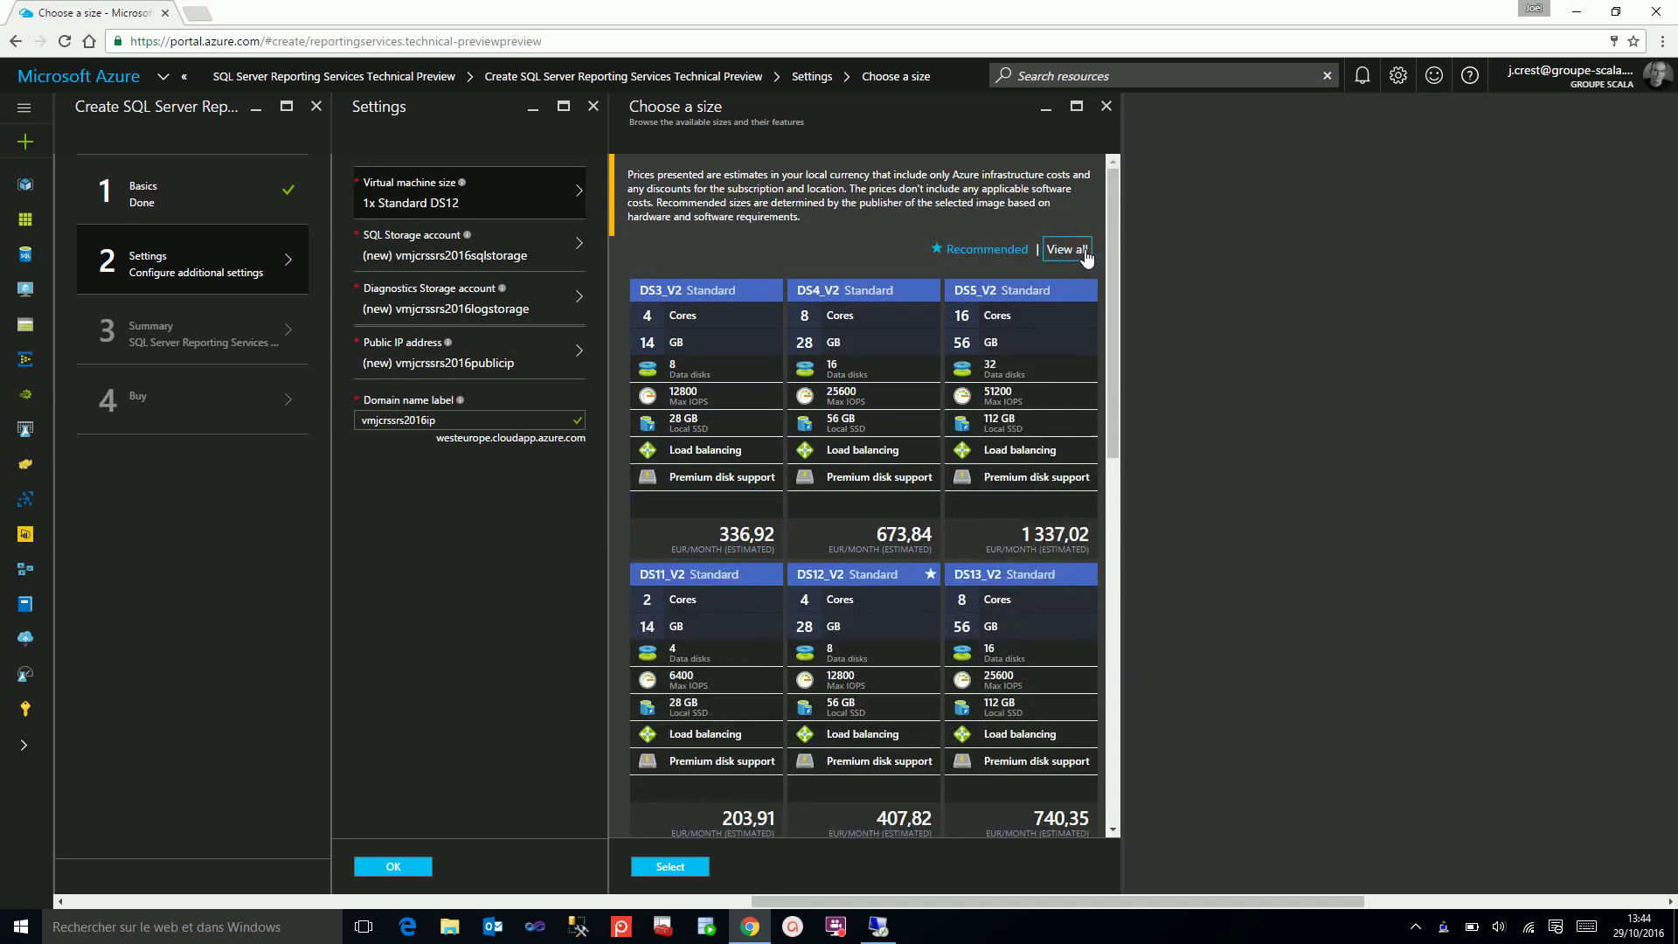
left_click_drag(1113, 257, 1118, 347)
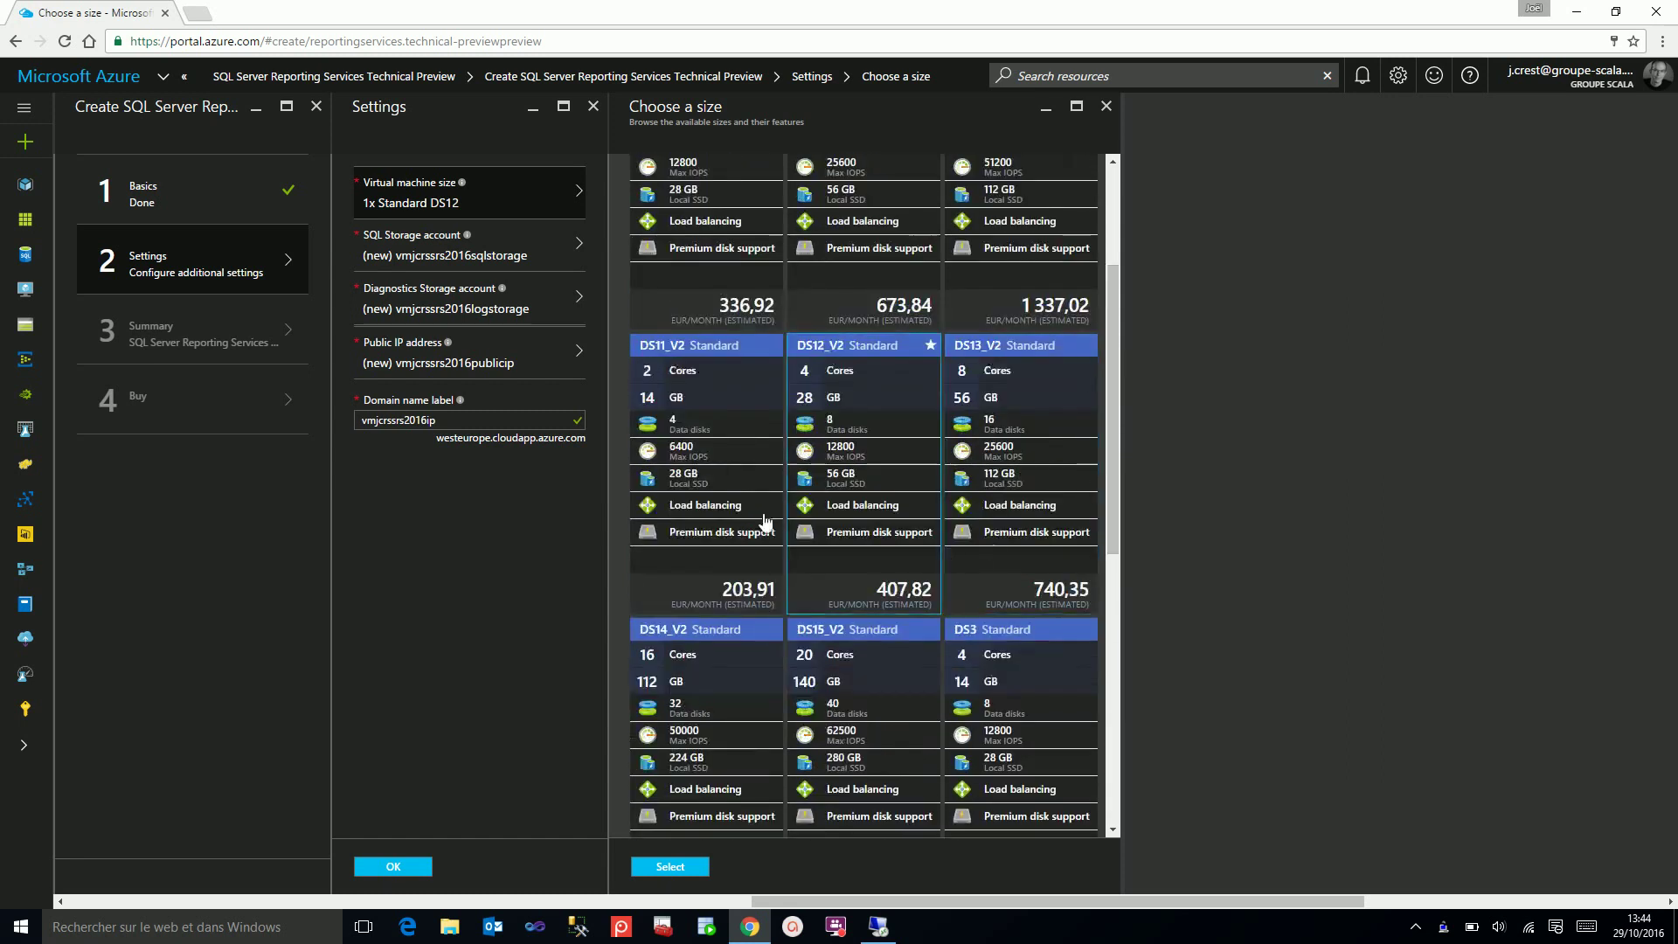
left_click(714, 362)
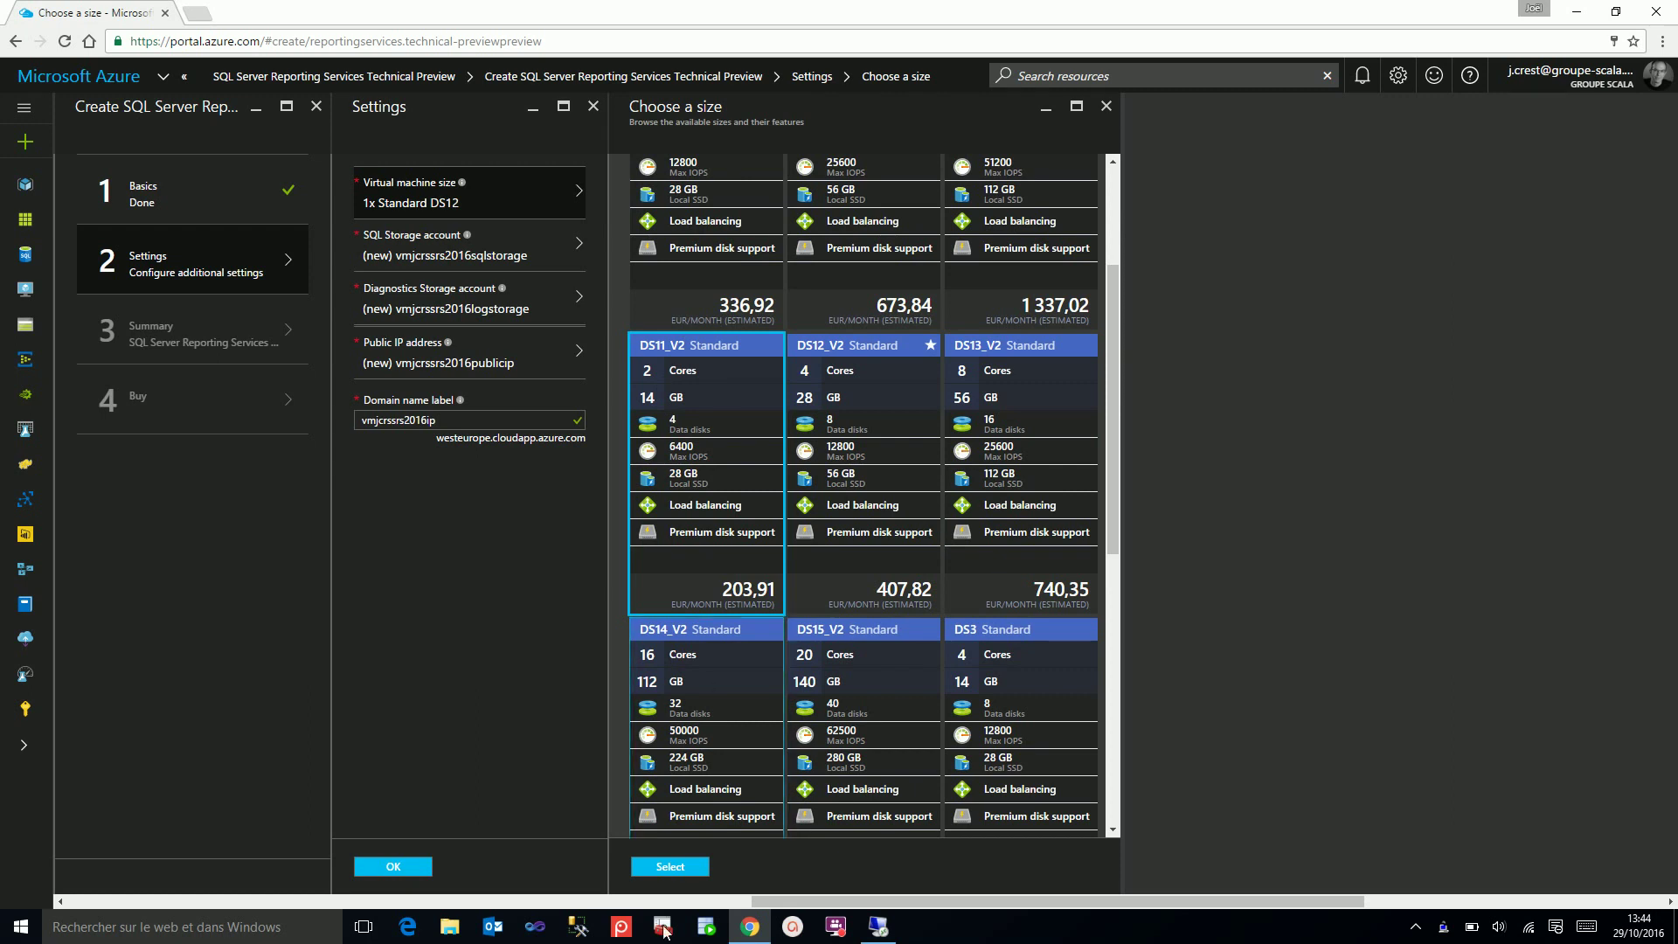
left_click(657, 869)
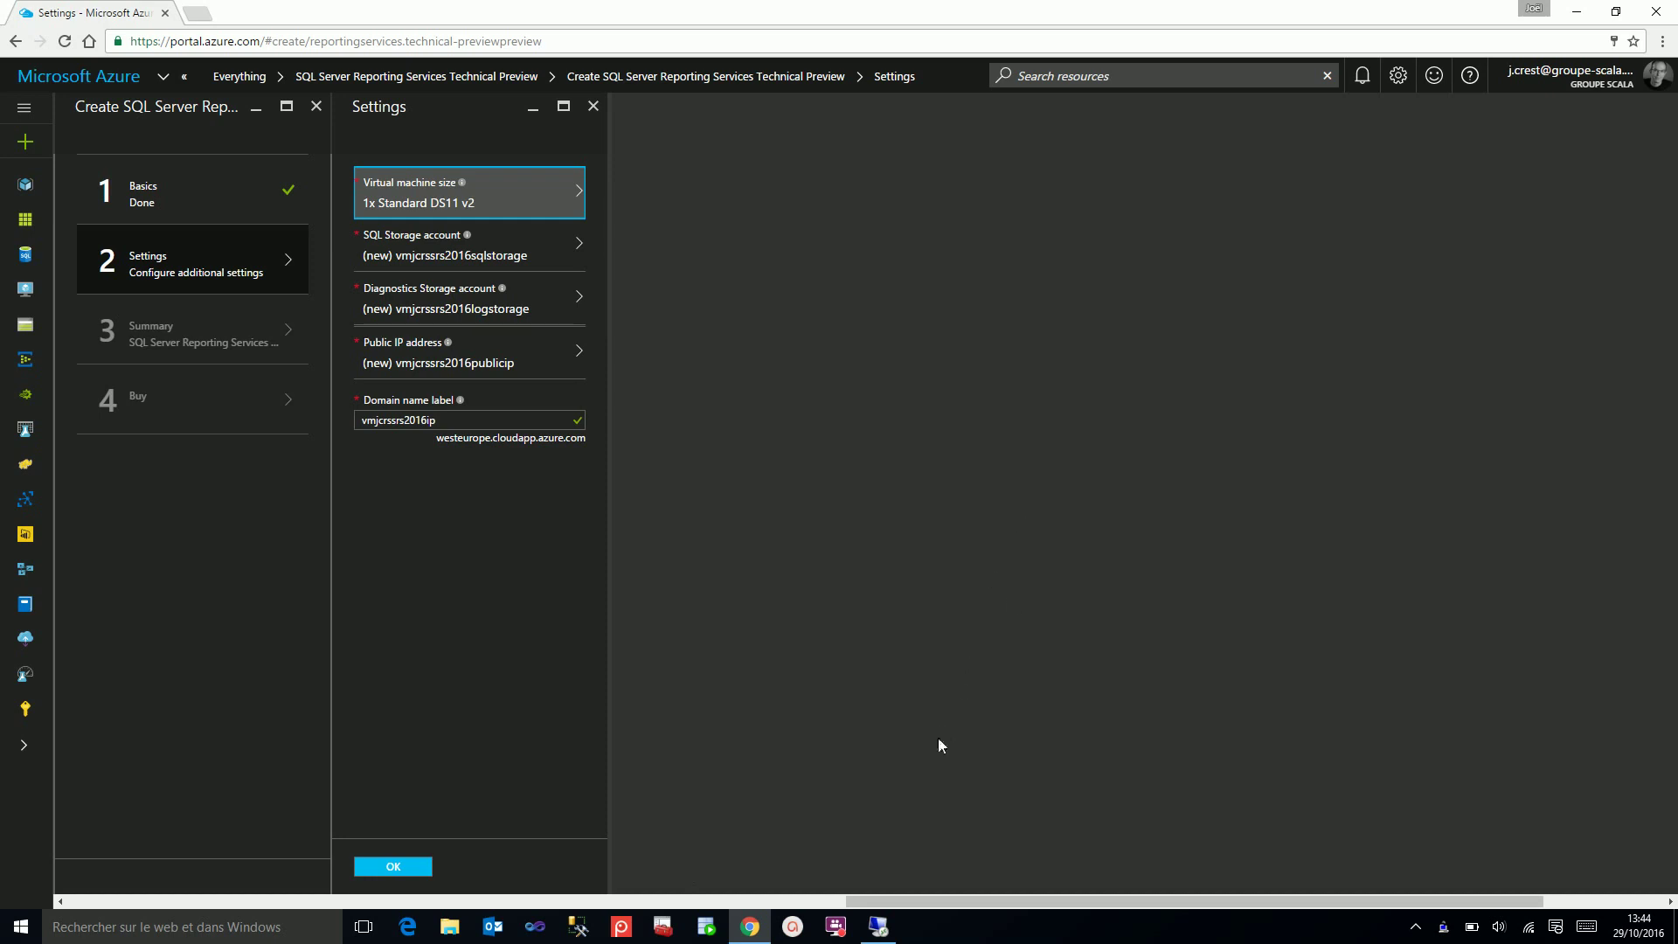
Switch to the vm-jcr-ssrs2016 remote desktop session and show the Reporting Services home page in Internet Explorer.
mouse_move(881, 929)
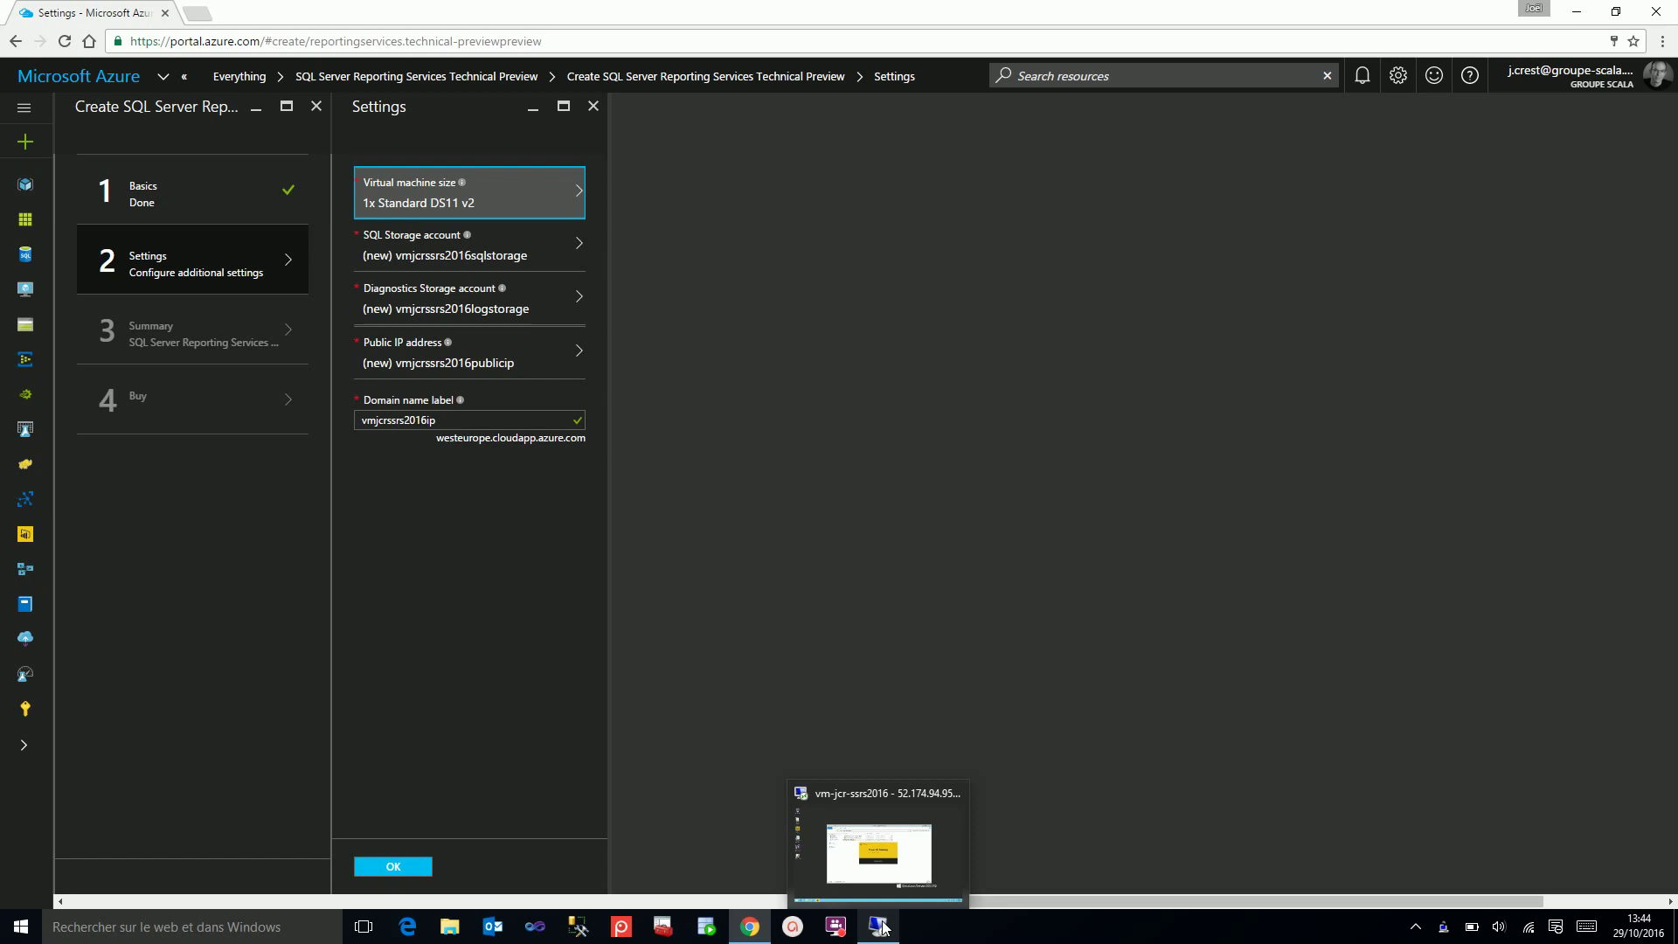
left_click(882, 929)
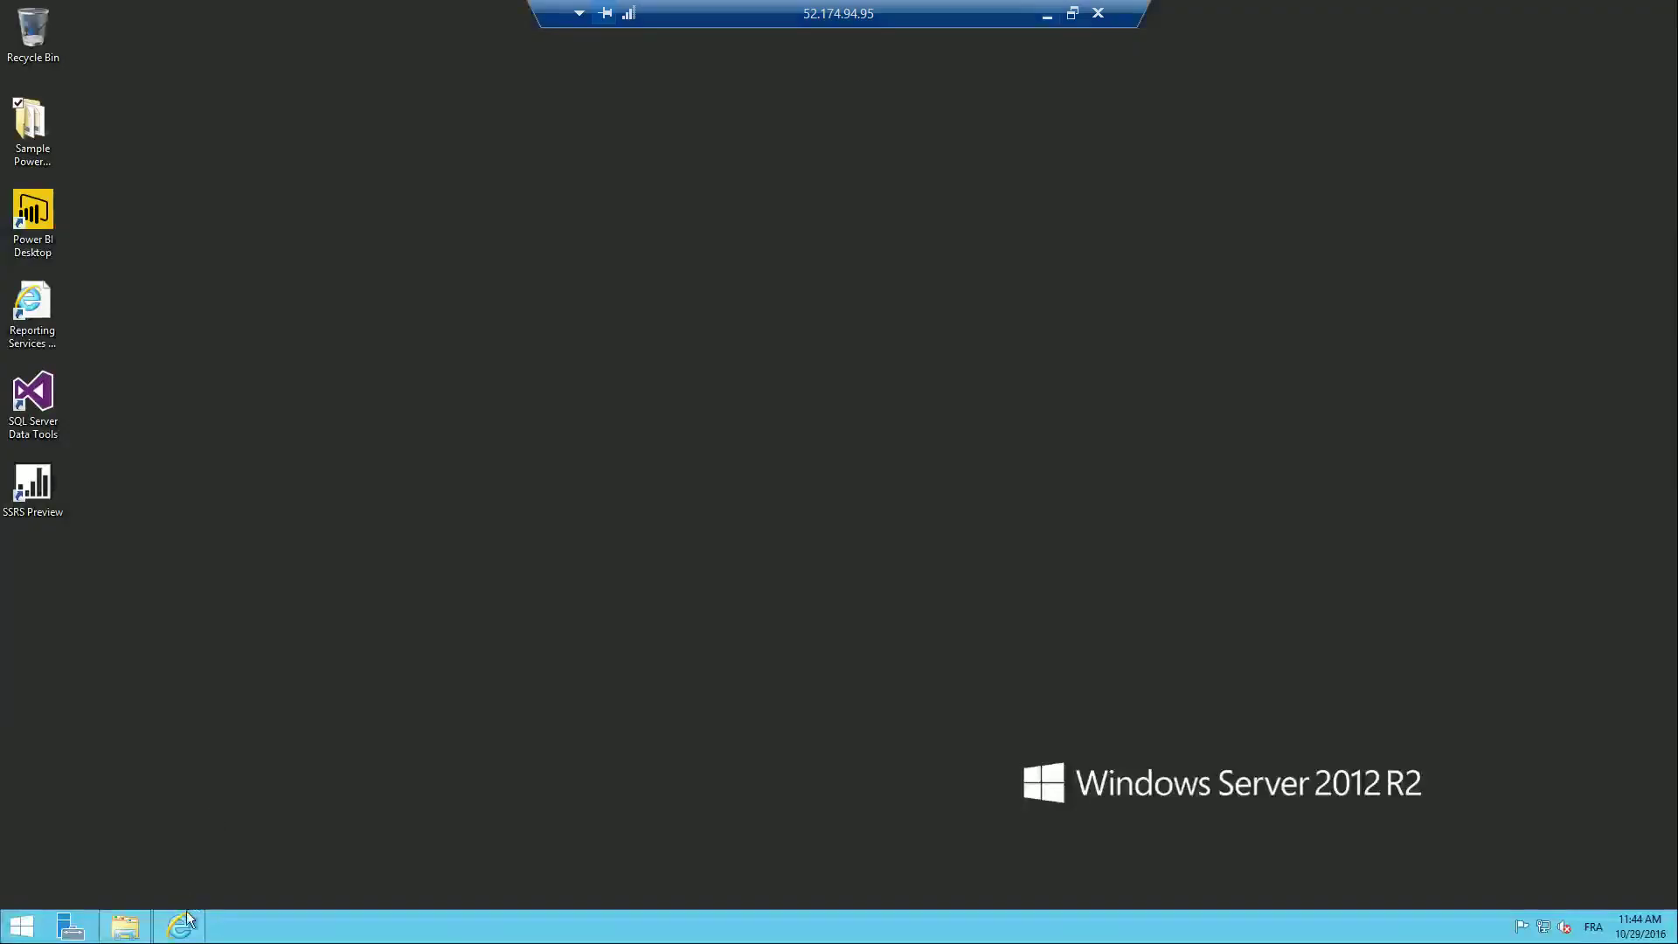
mouse_move(184, 928)
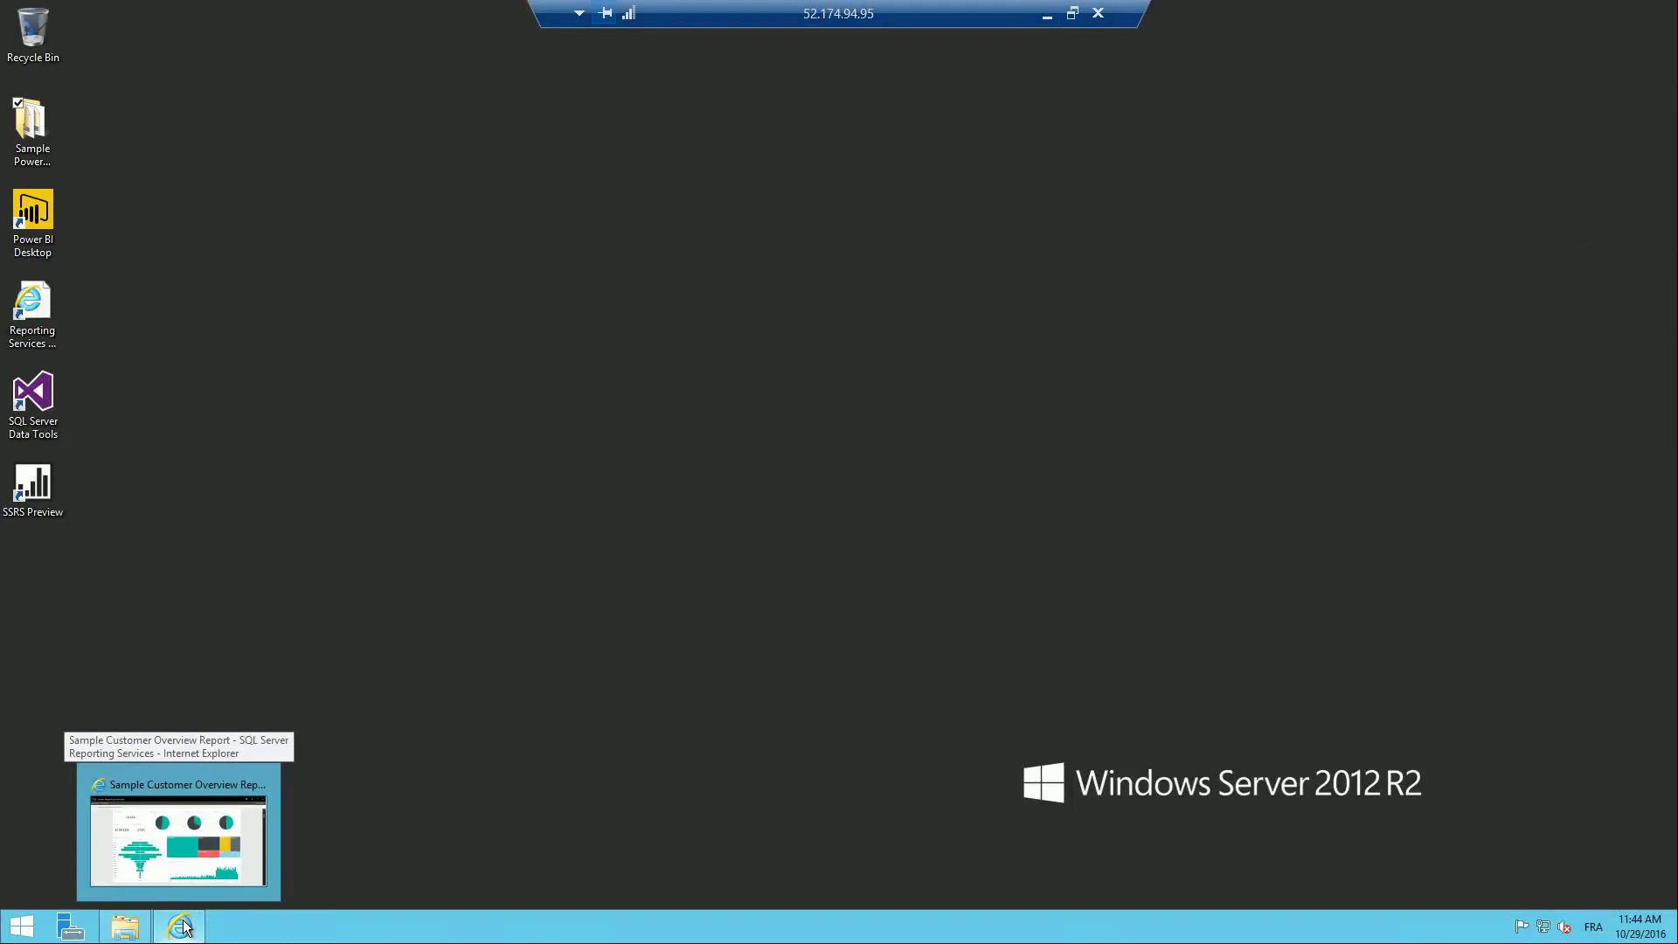
left_click(184, 927)
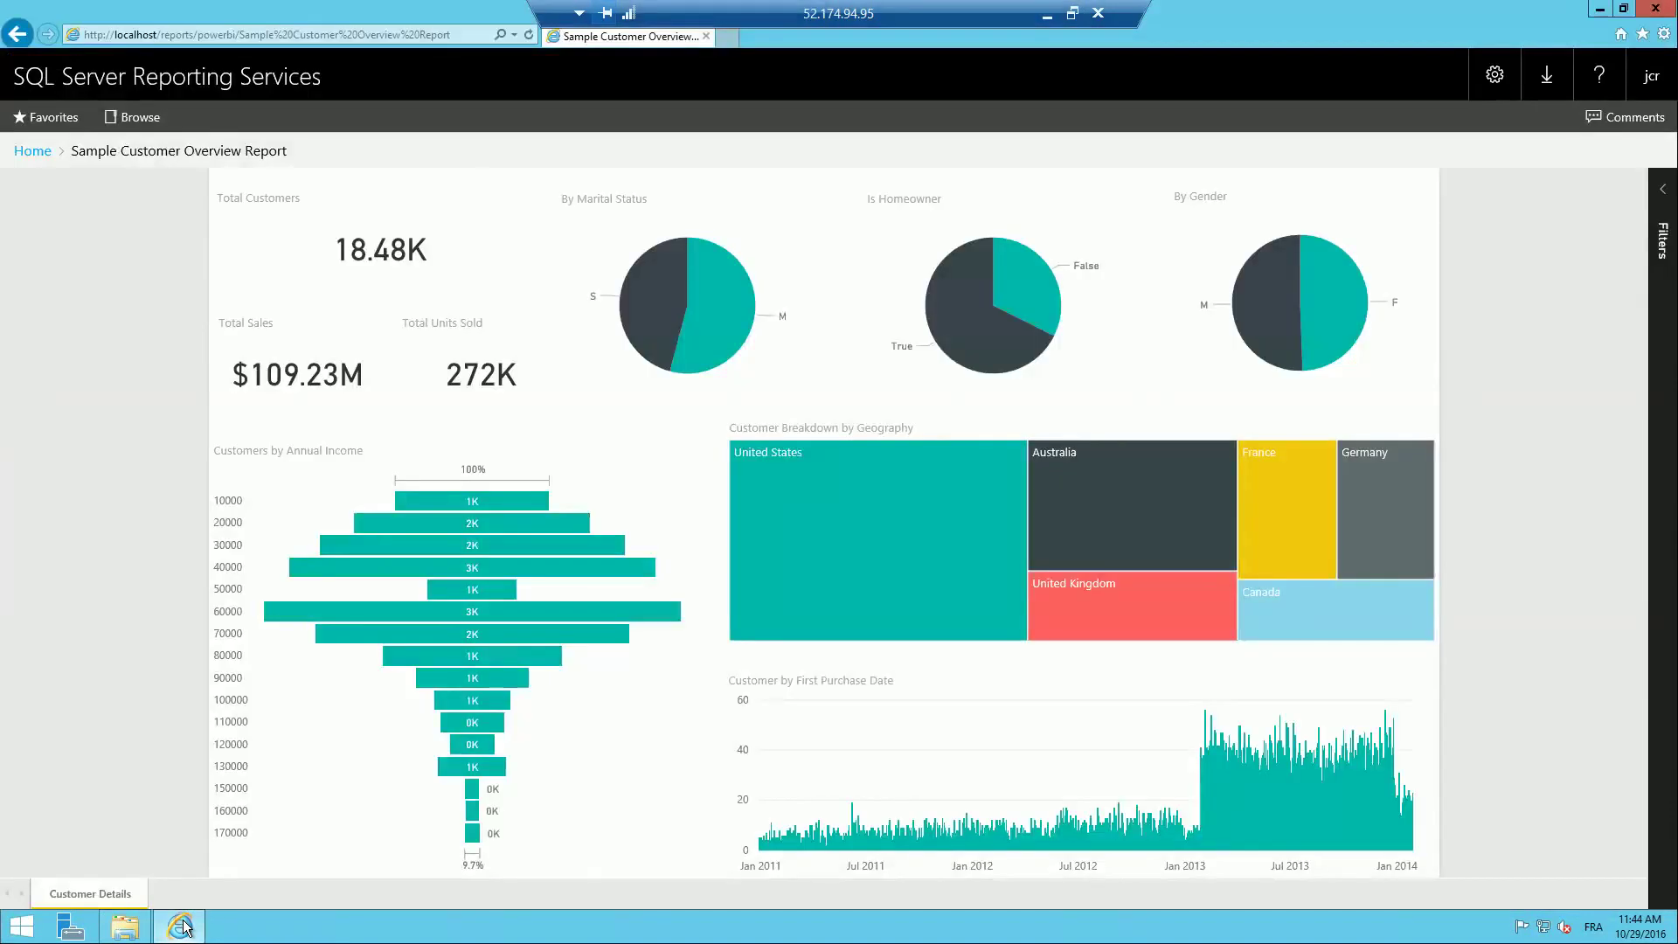
left_click(32, 152)
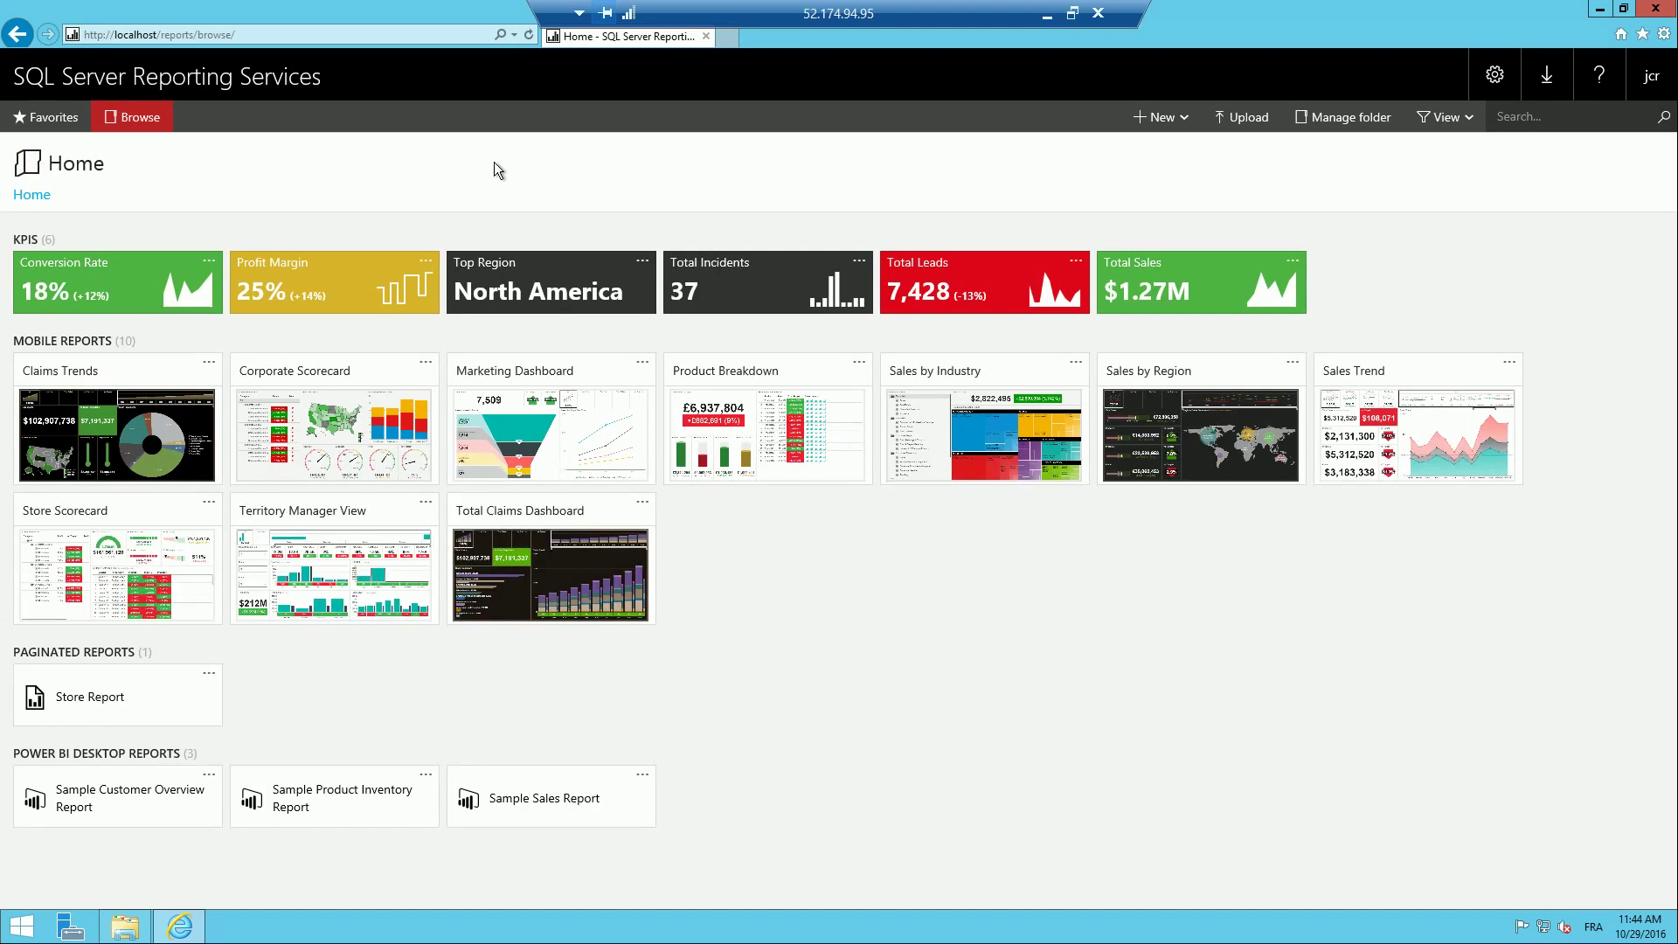
View the Total Leads KPI details, and examine the Marketing Dashboard mobile report for This Year before returning to the home page.
left_click(973, 284)
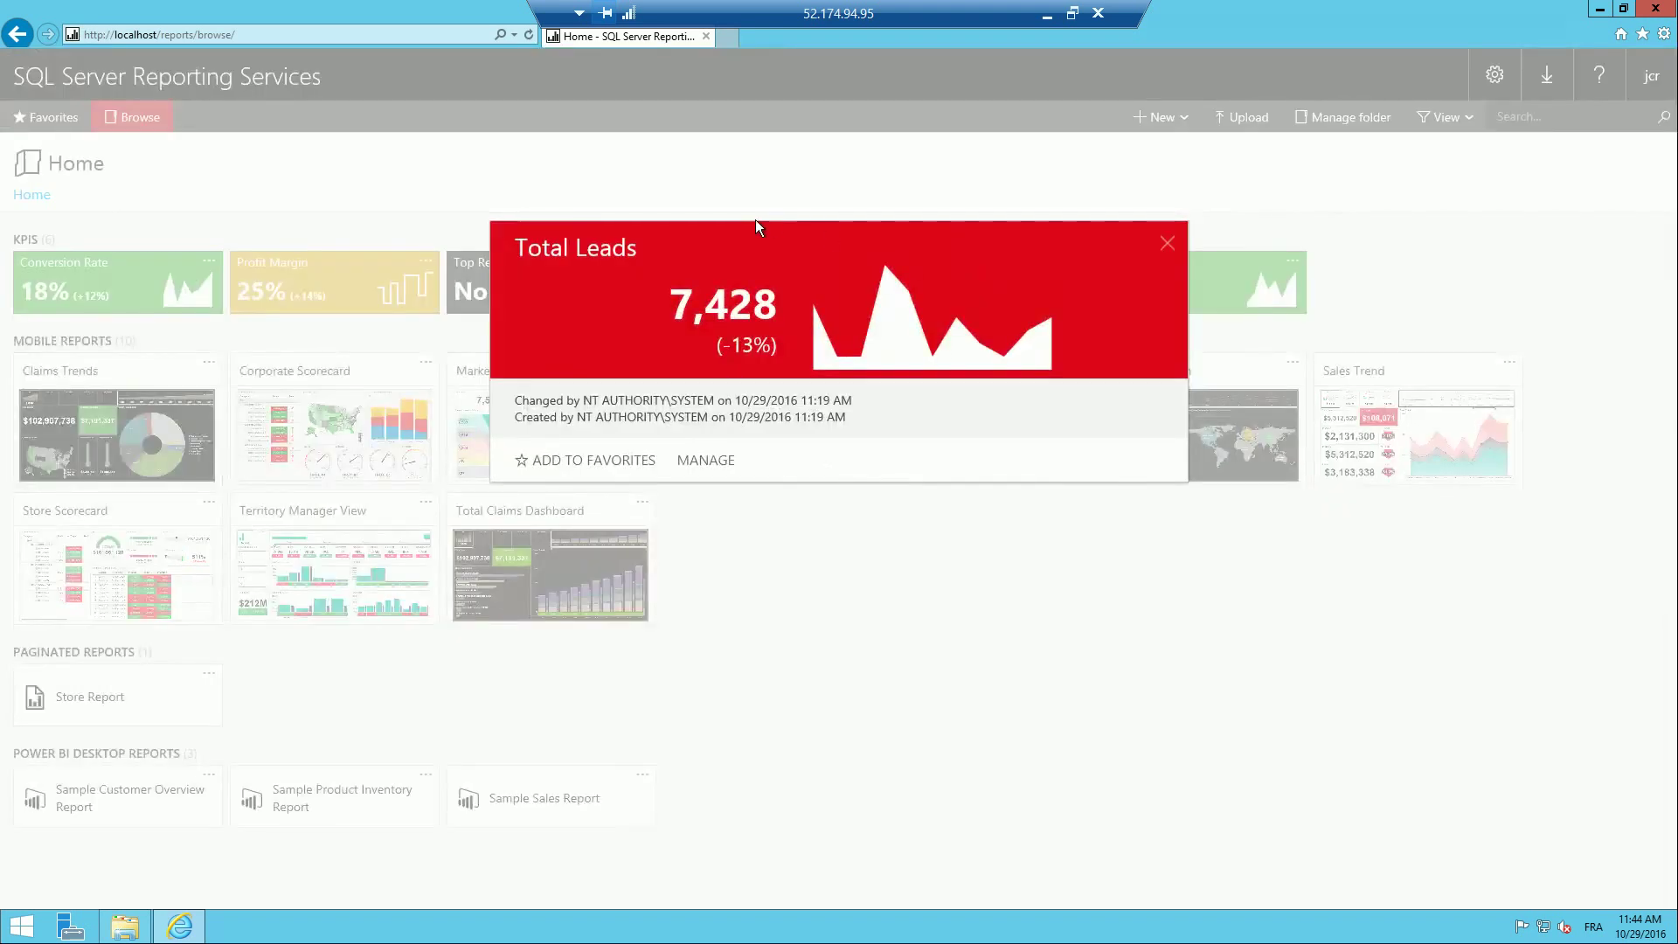
left_click(1110, 525)
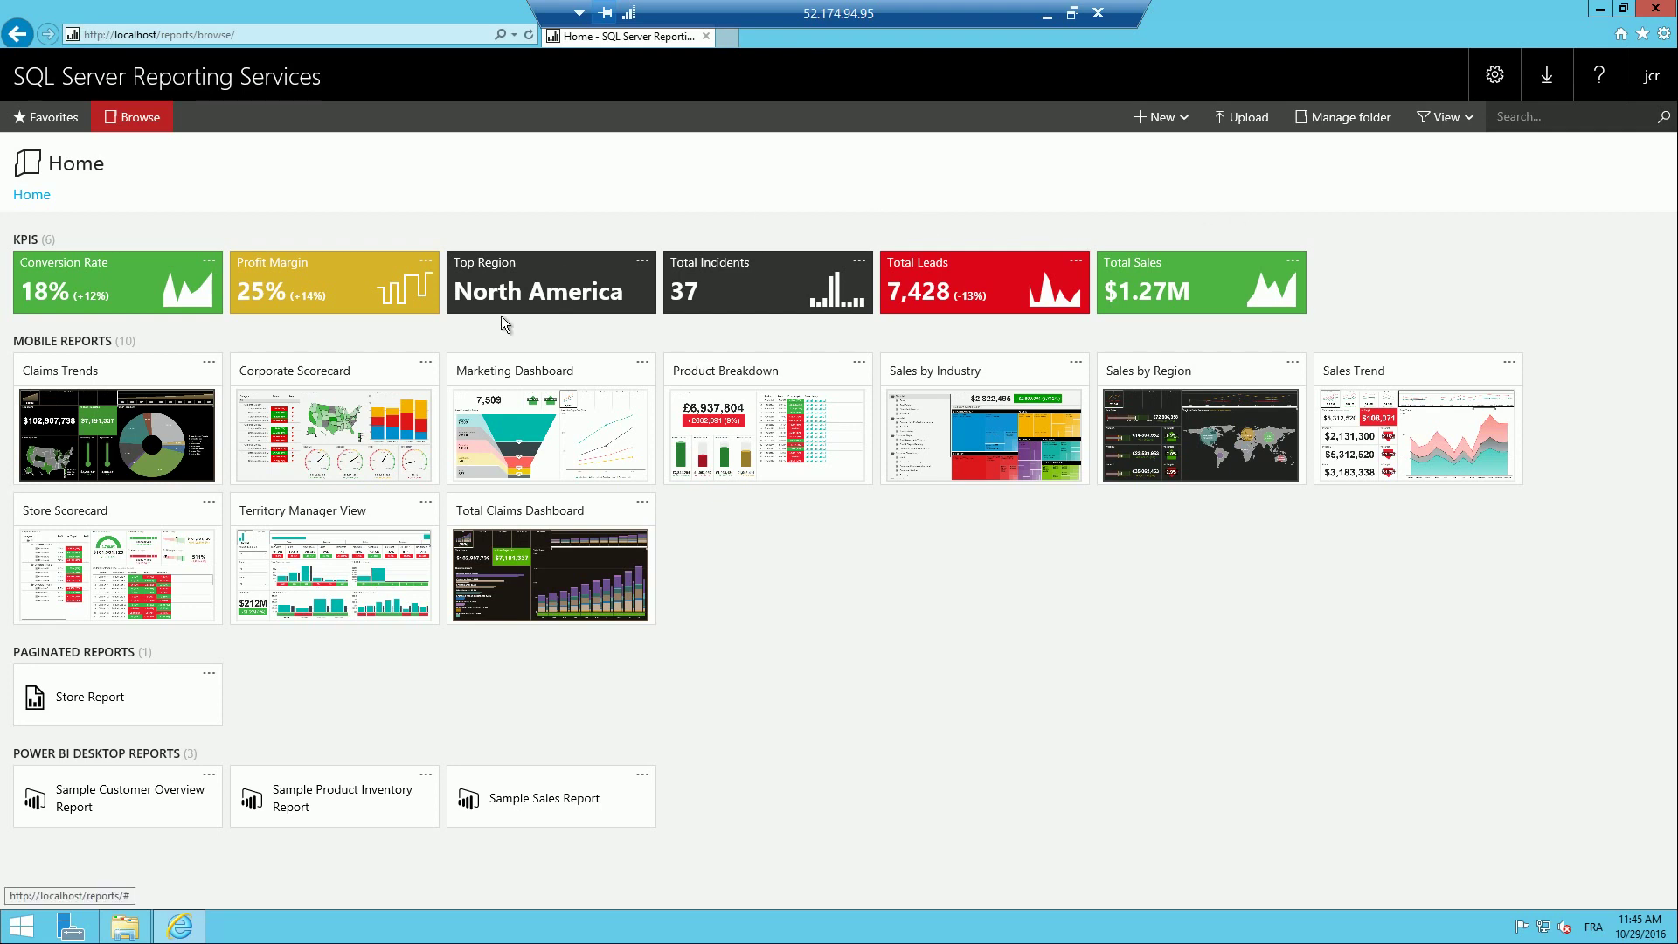
left_click(483, 433)
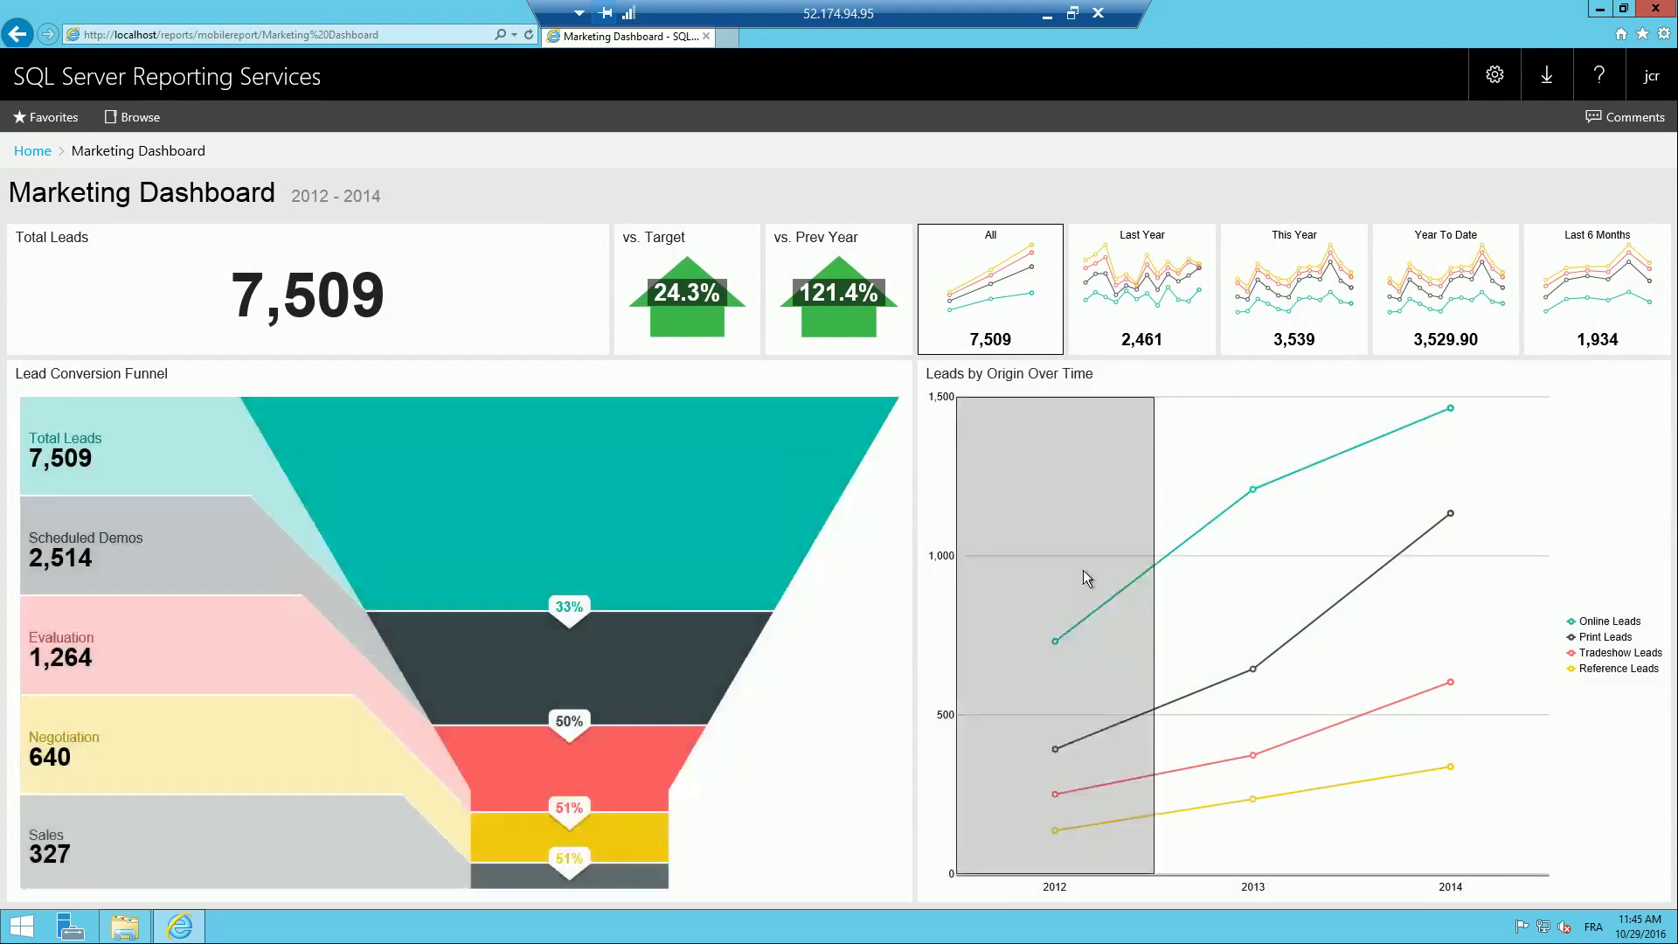
left_click(1224, 555)
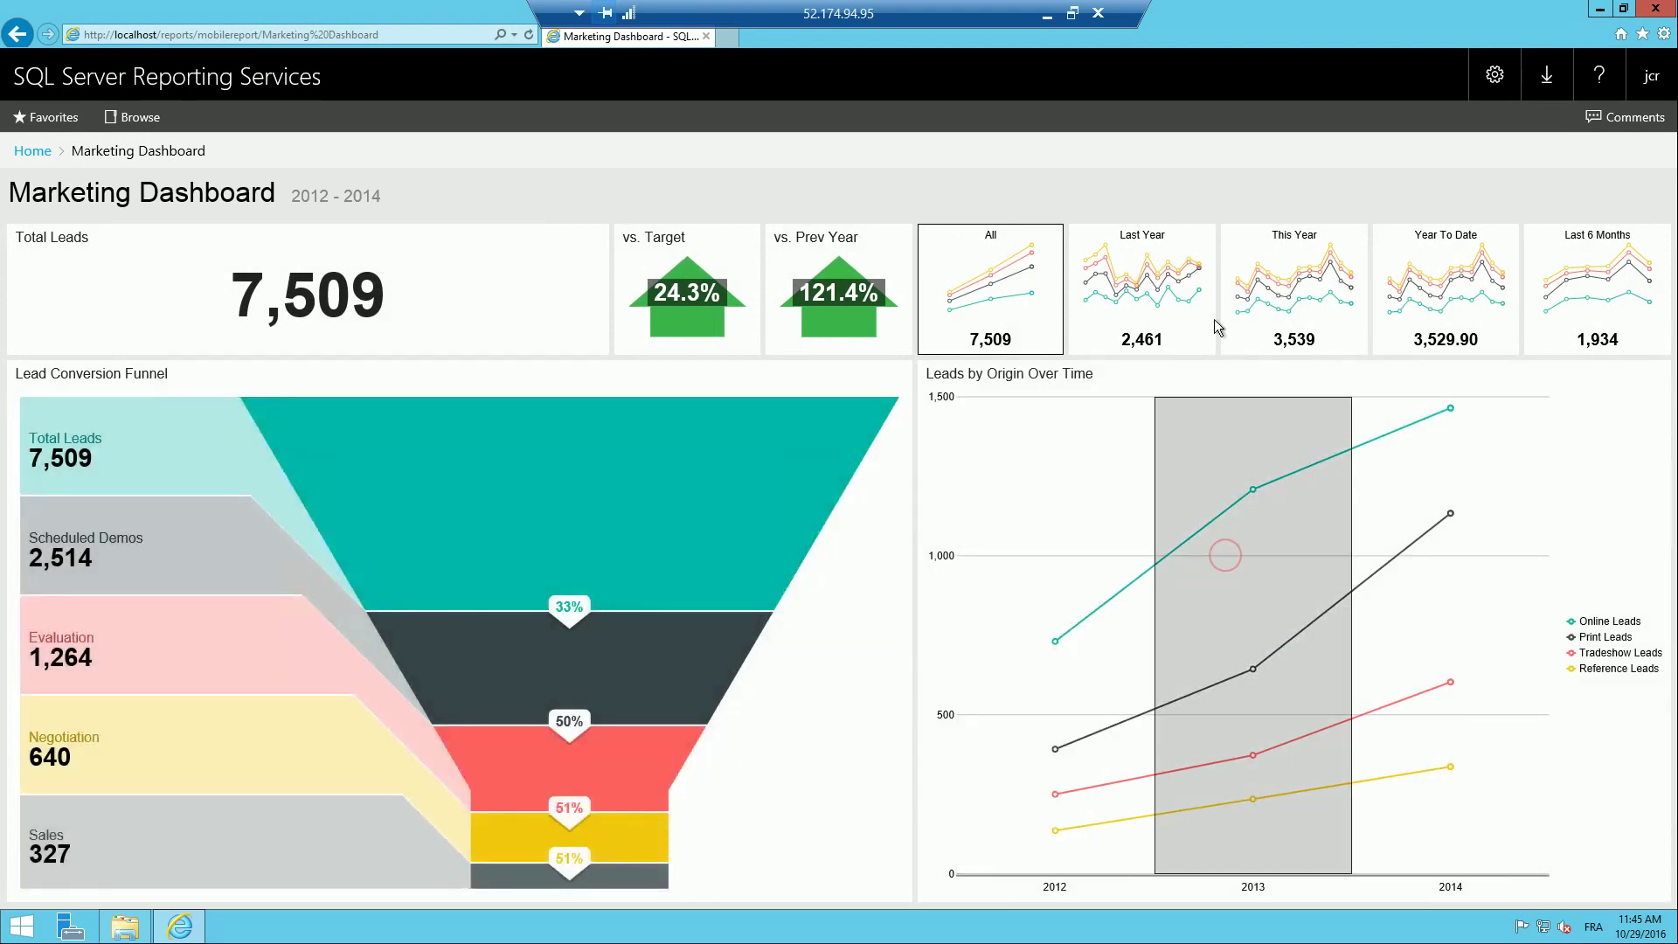
left_click(1256, 325)
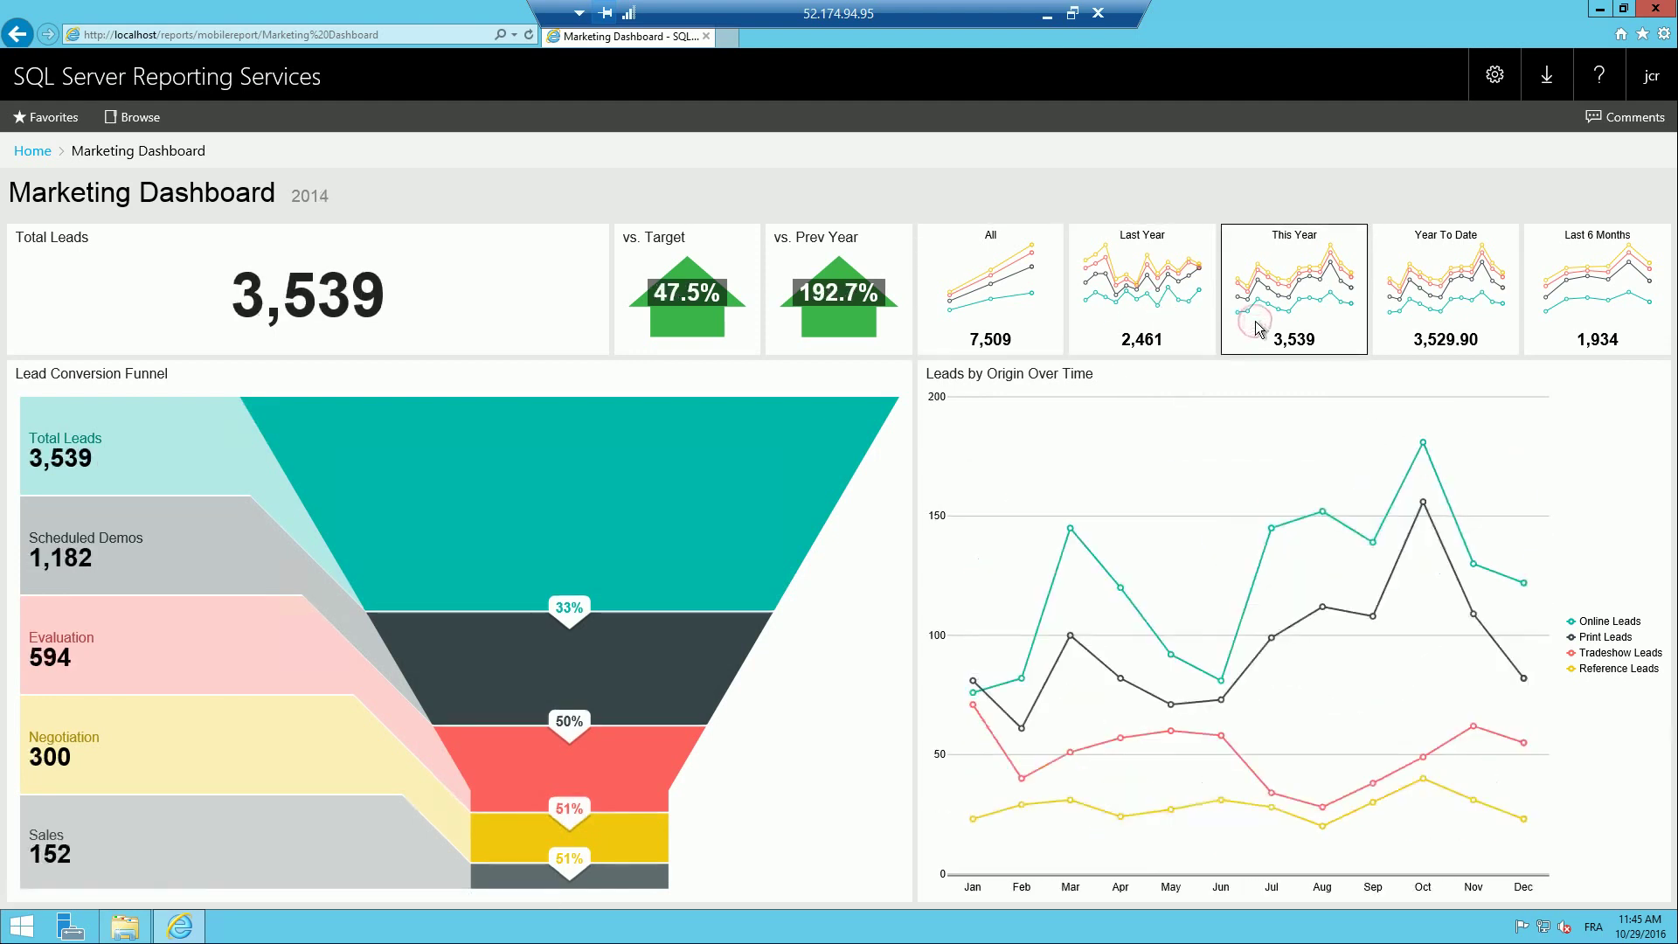
left_click(33, 152)
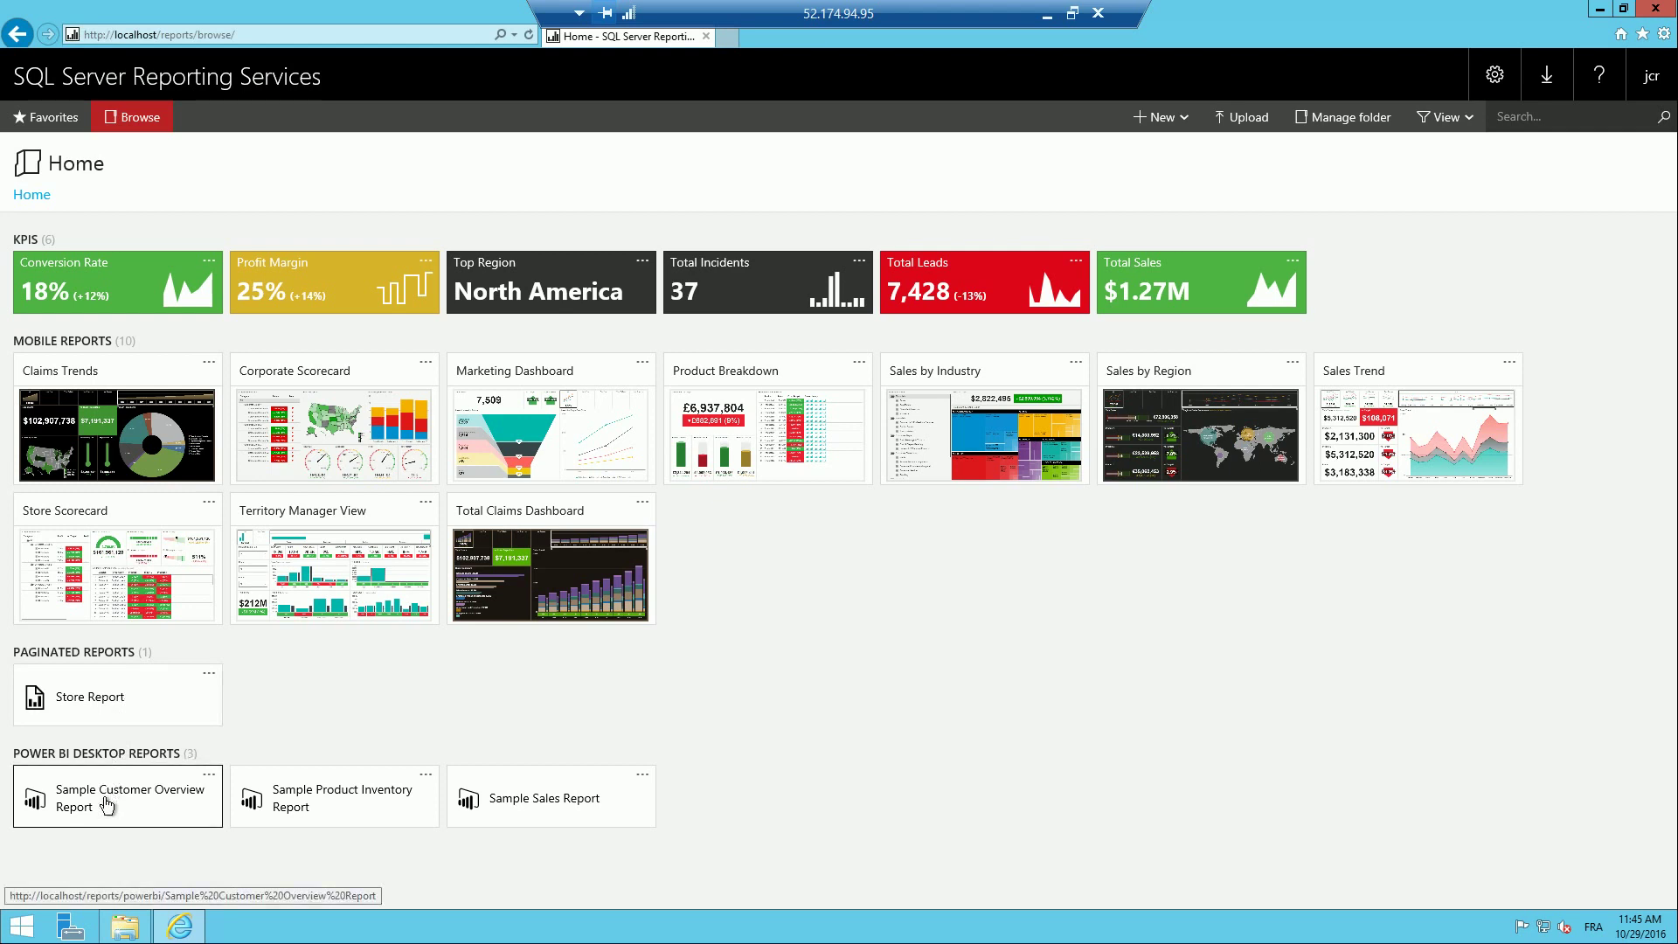
Open Sample Sales Report from the desktop's Sample PowerBI Reports folder in Power BI Desktop.
left_click(1598, 10)
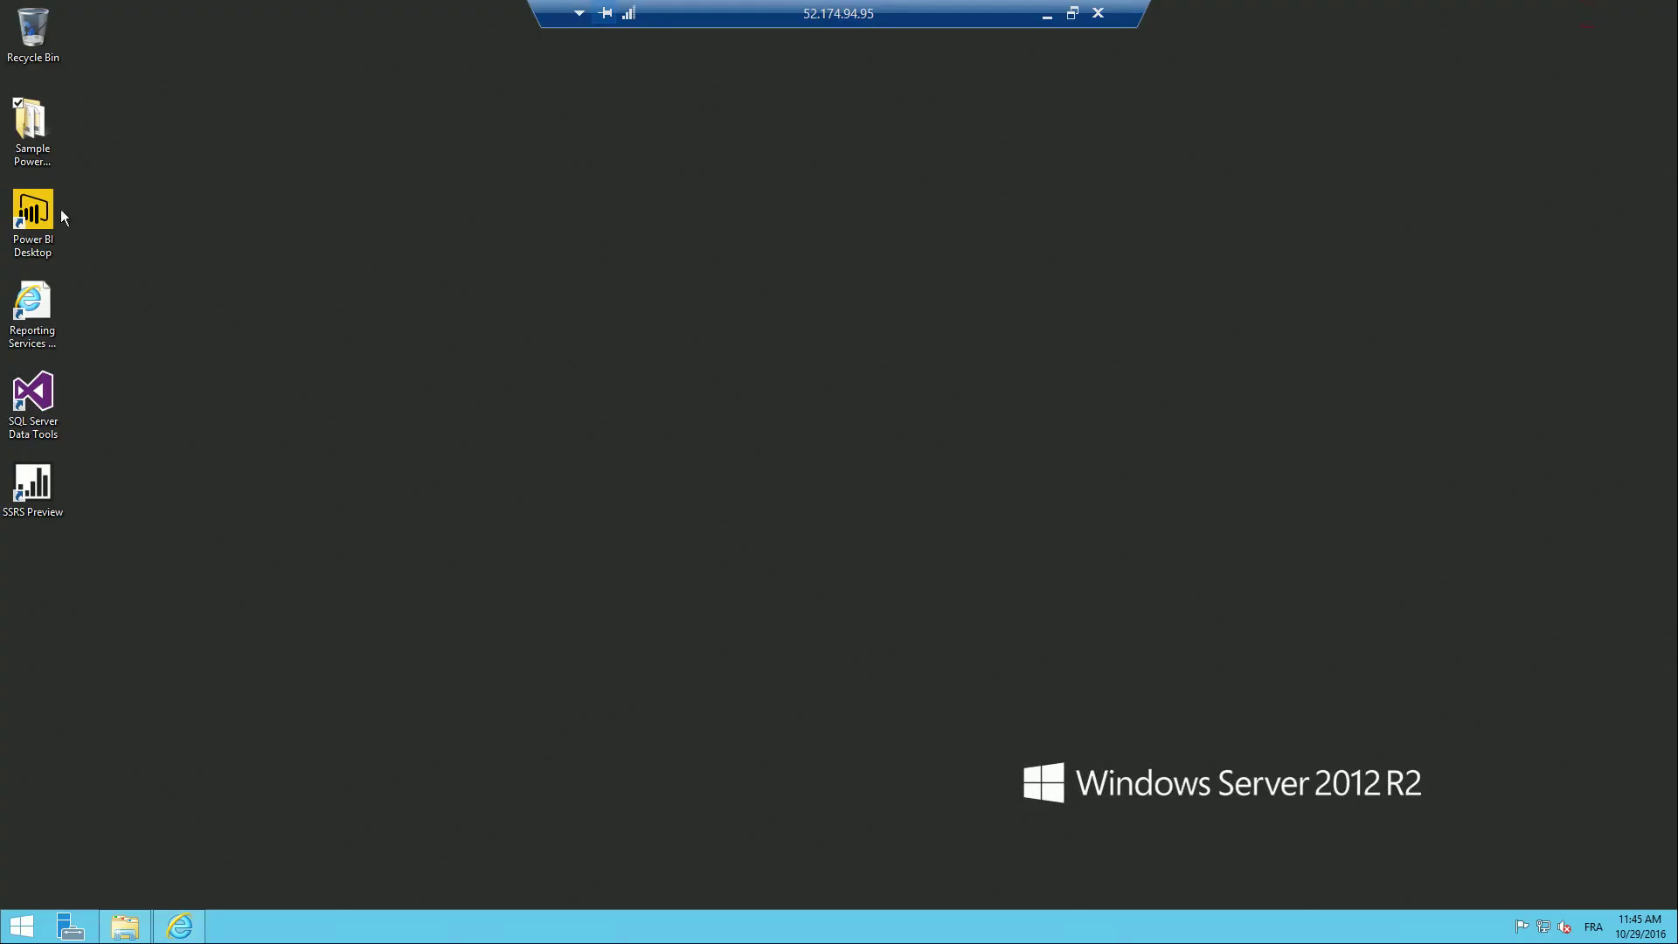
double_click(39, 137)
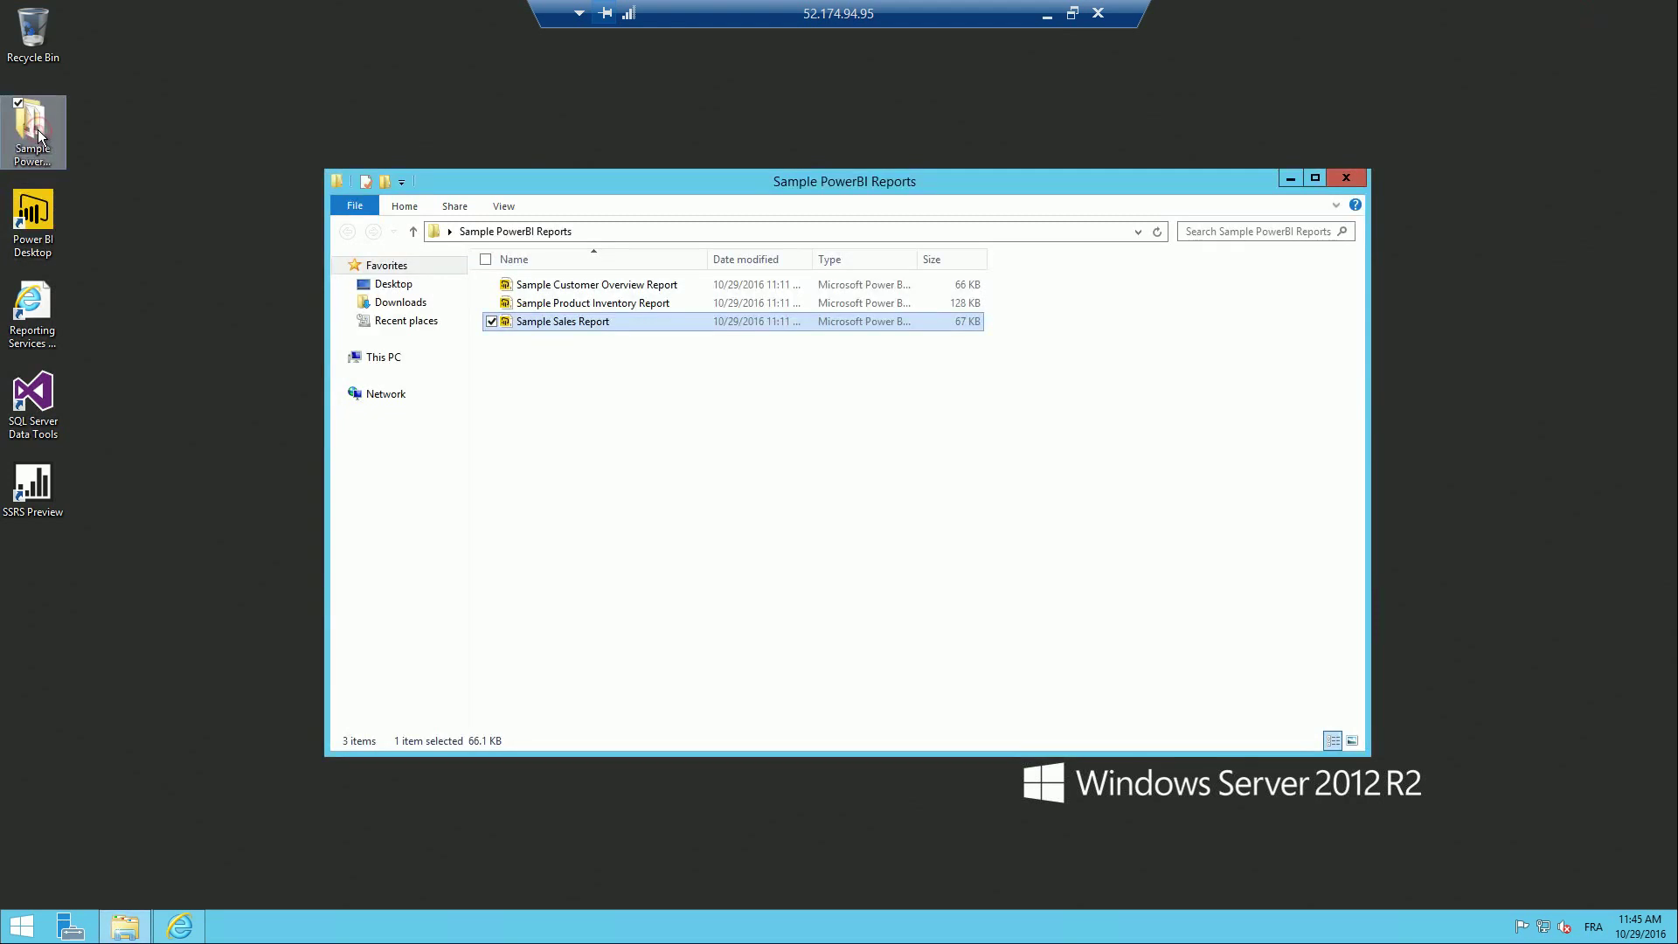
double_click(585, 325)
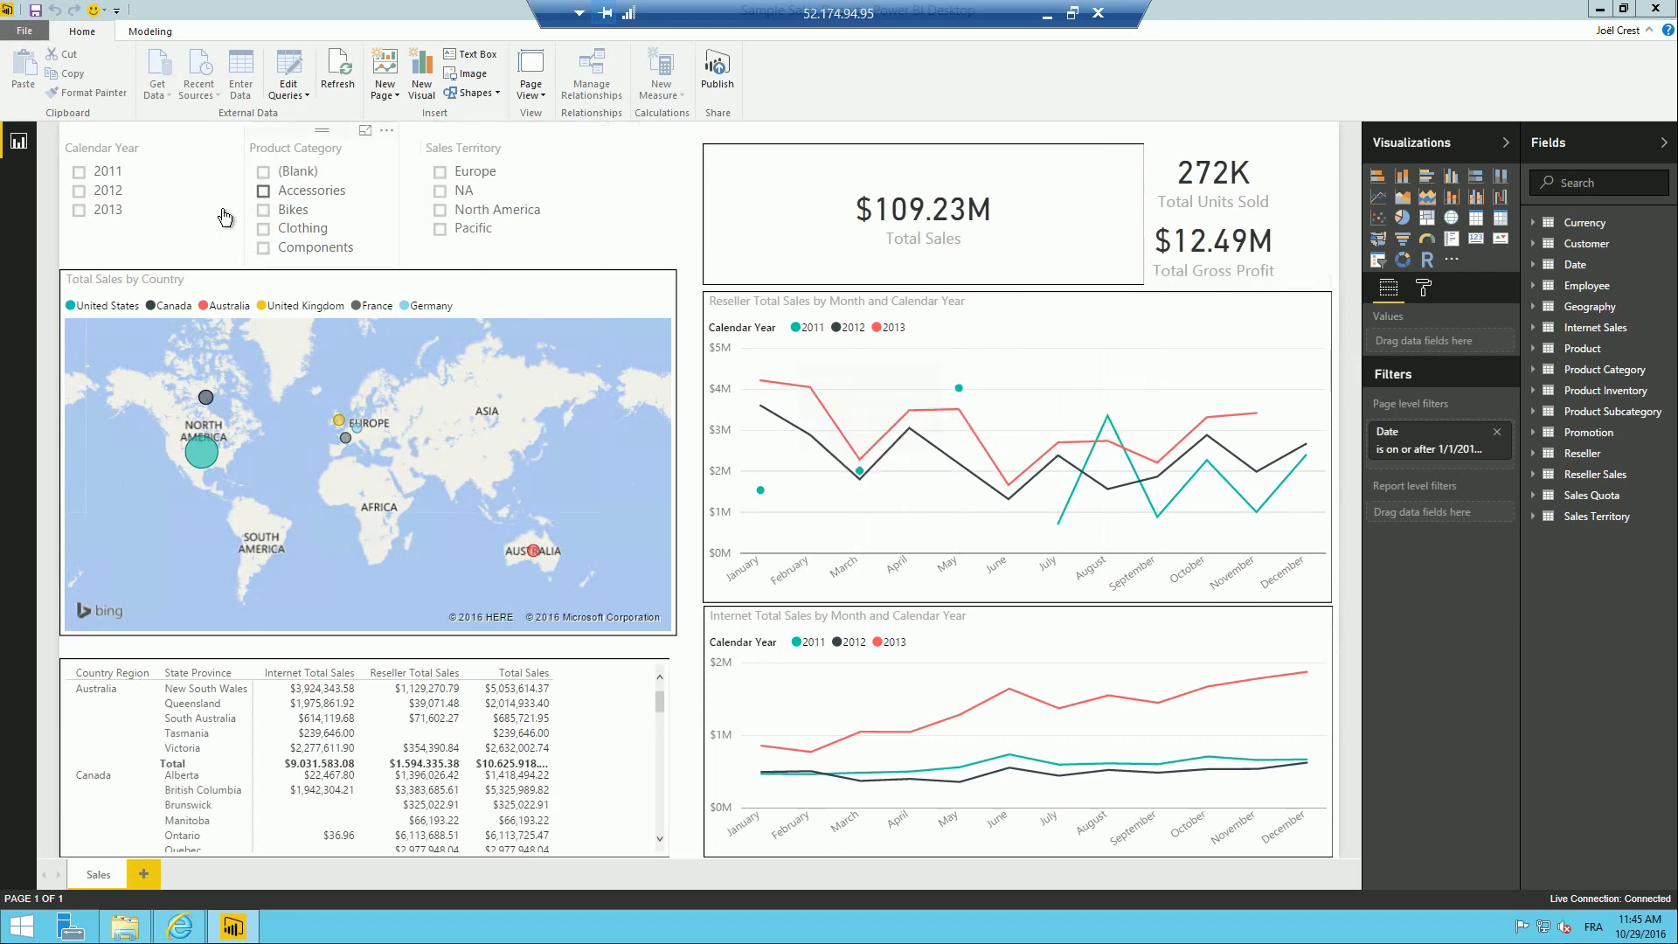
Try cross-filtering by the 2013 and 2012 lines of the Reseller Total Sales chart, and filter the report's Sales Territory to Europe.
left_click(935, 450)
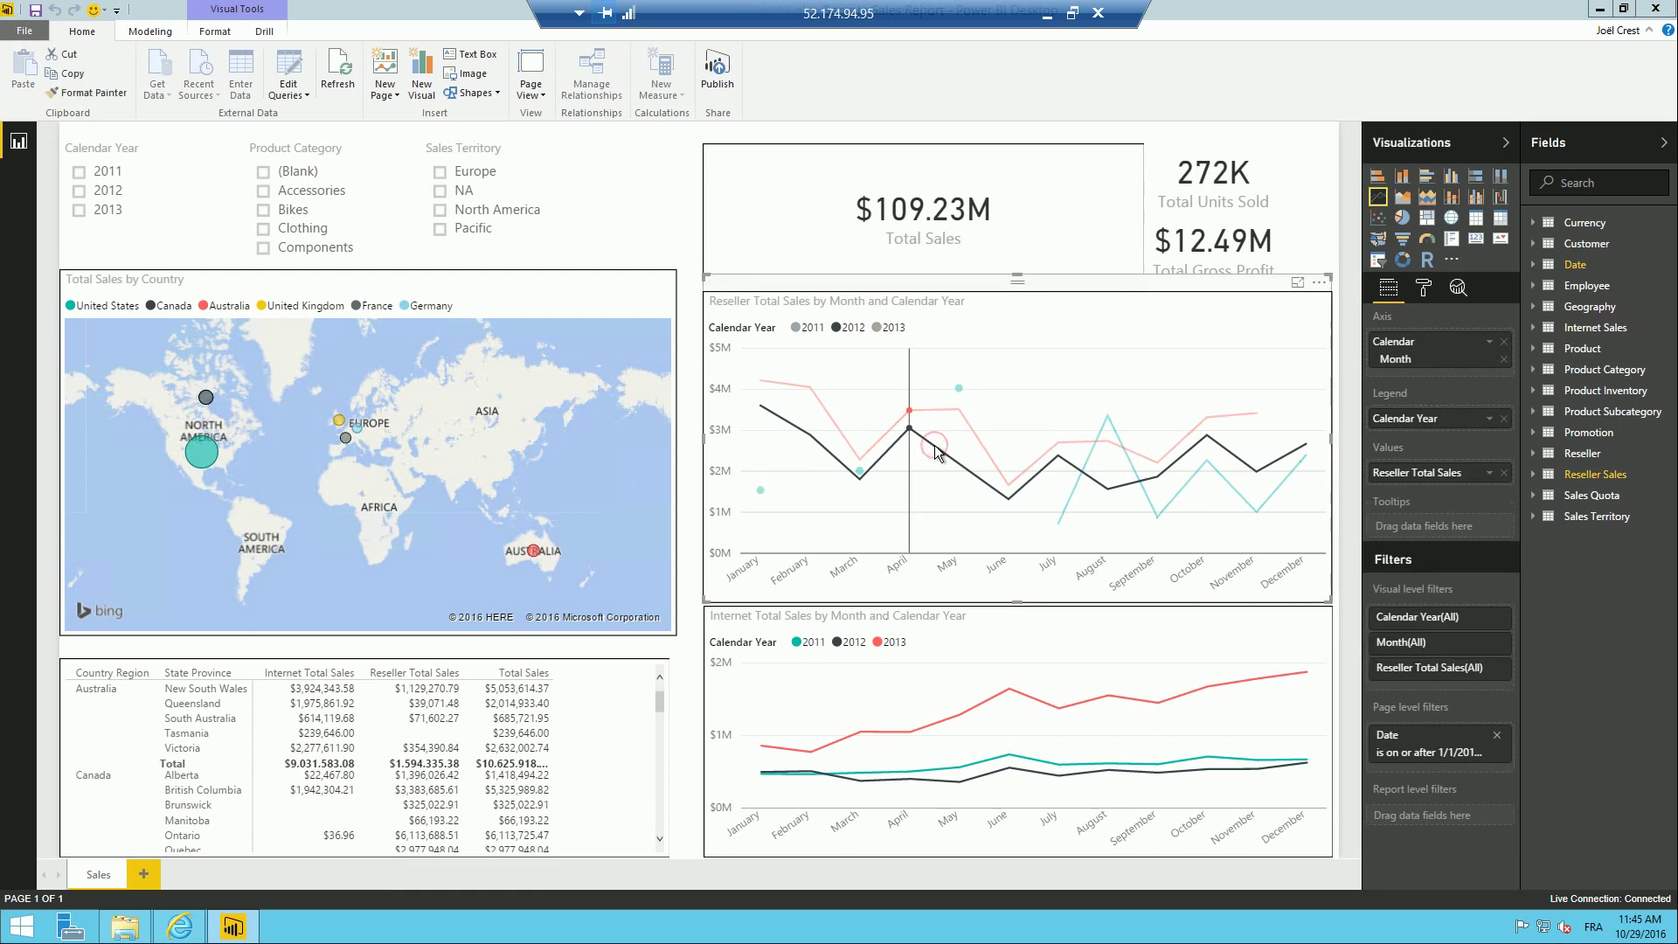
left_click(1032, 466)
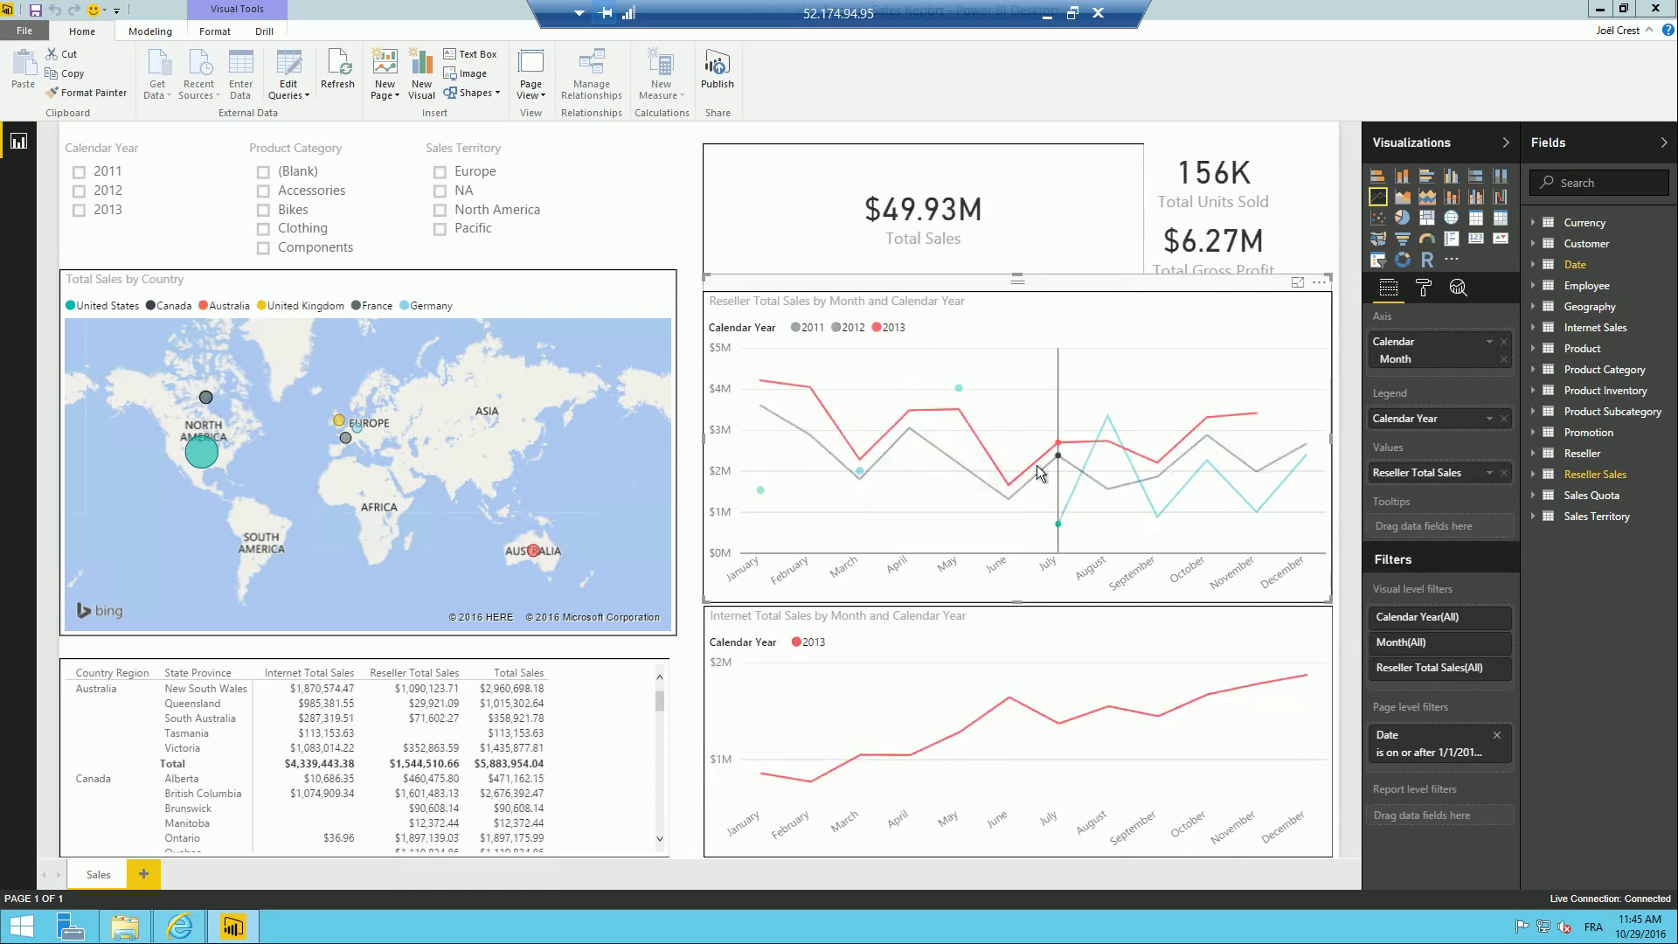
left_click(966, 471)
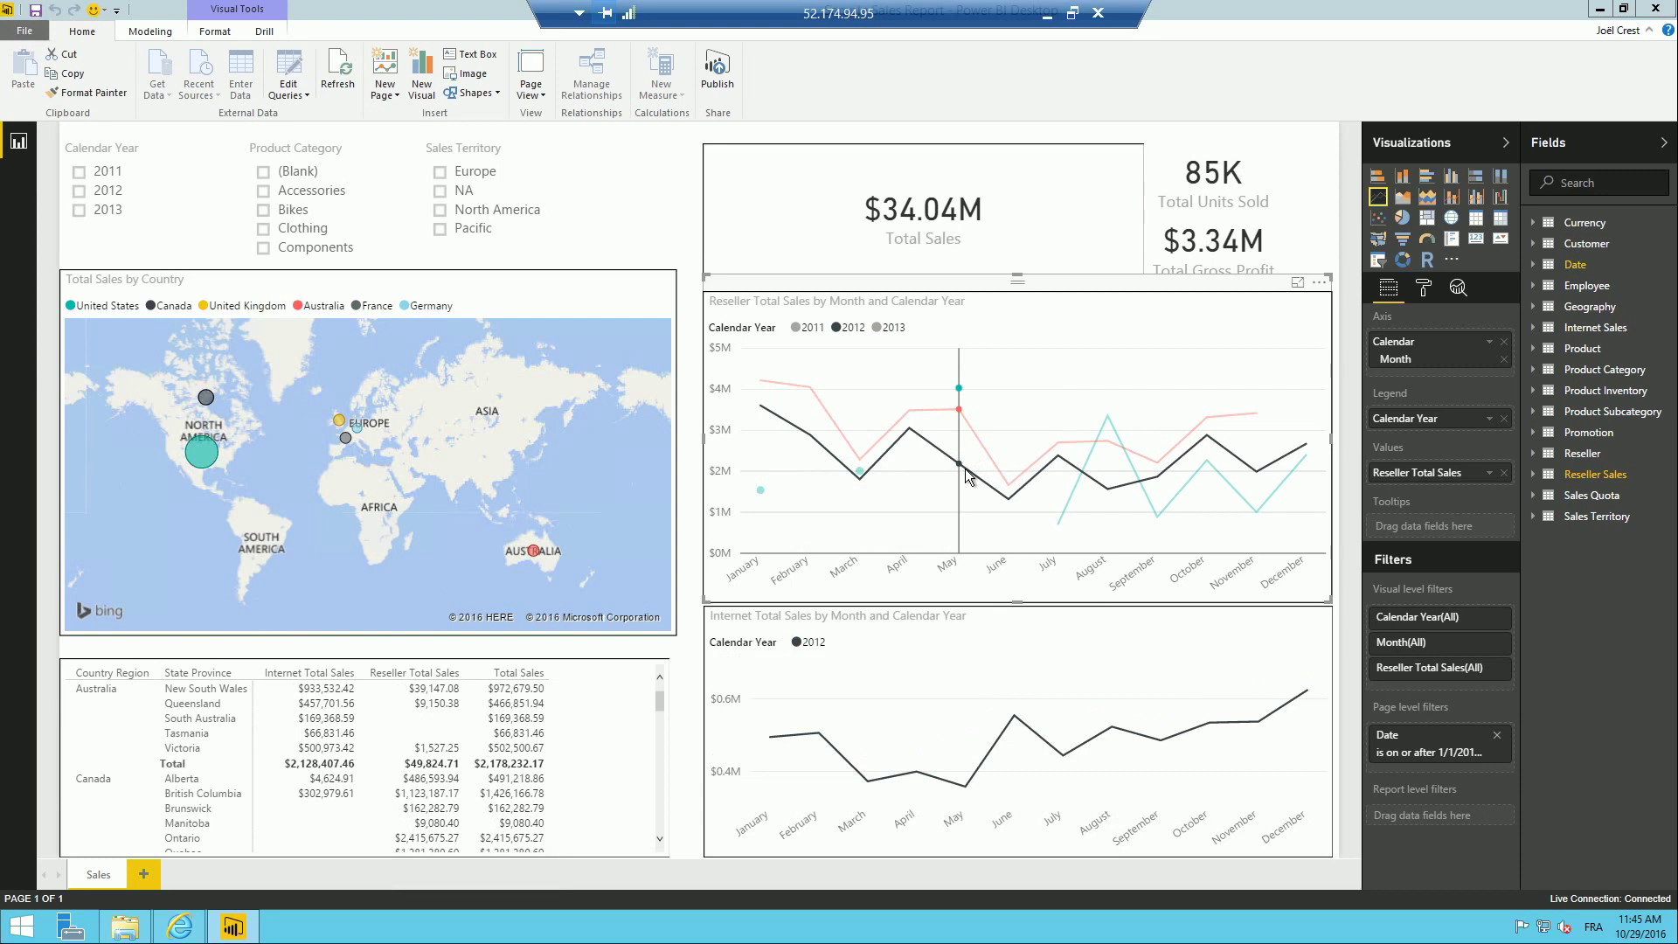
left_click(902, 483)
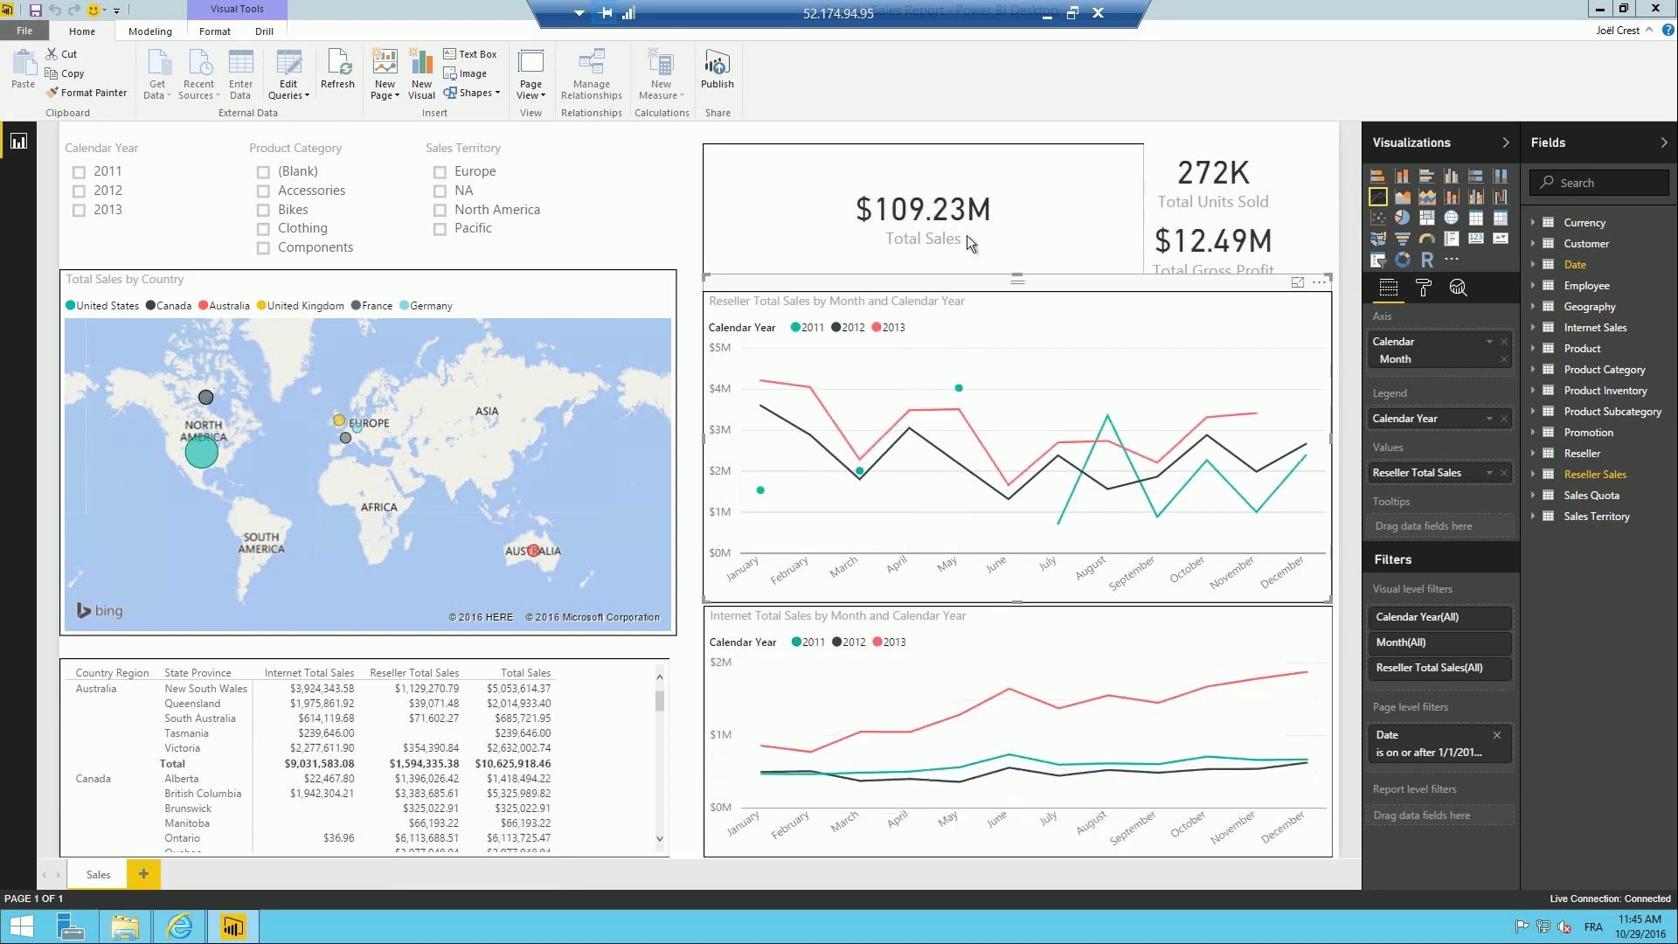
left_click(480, 171)
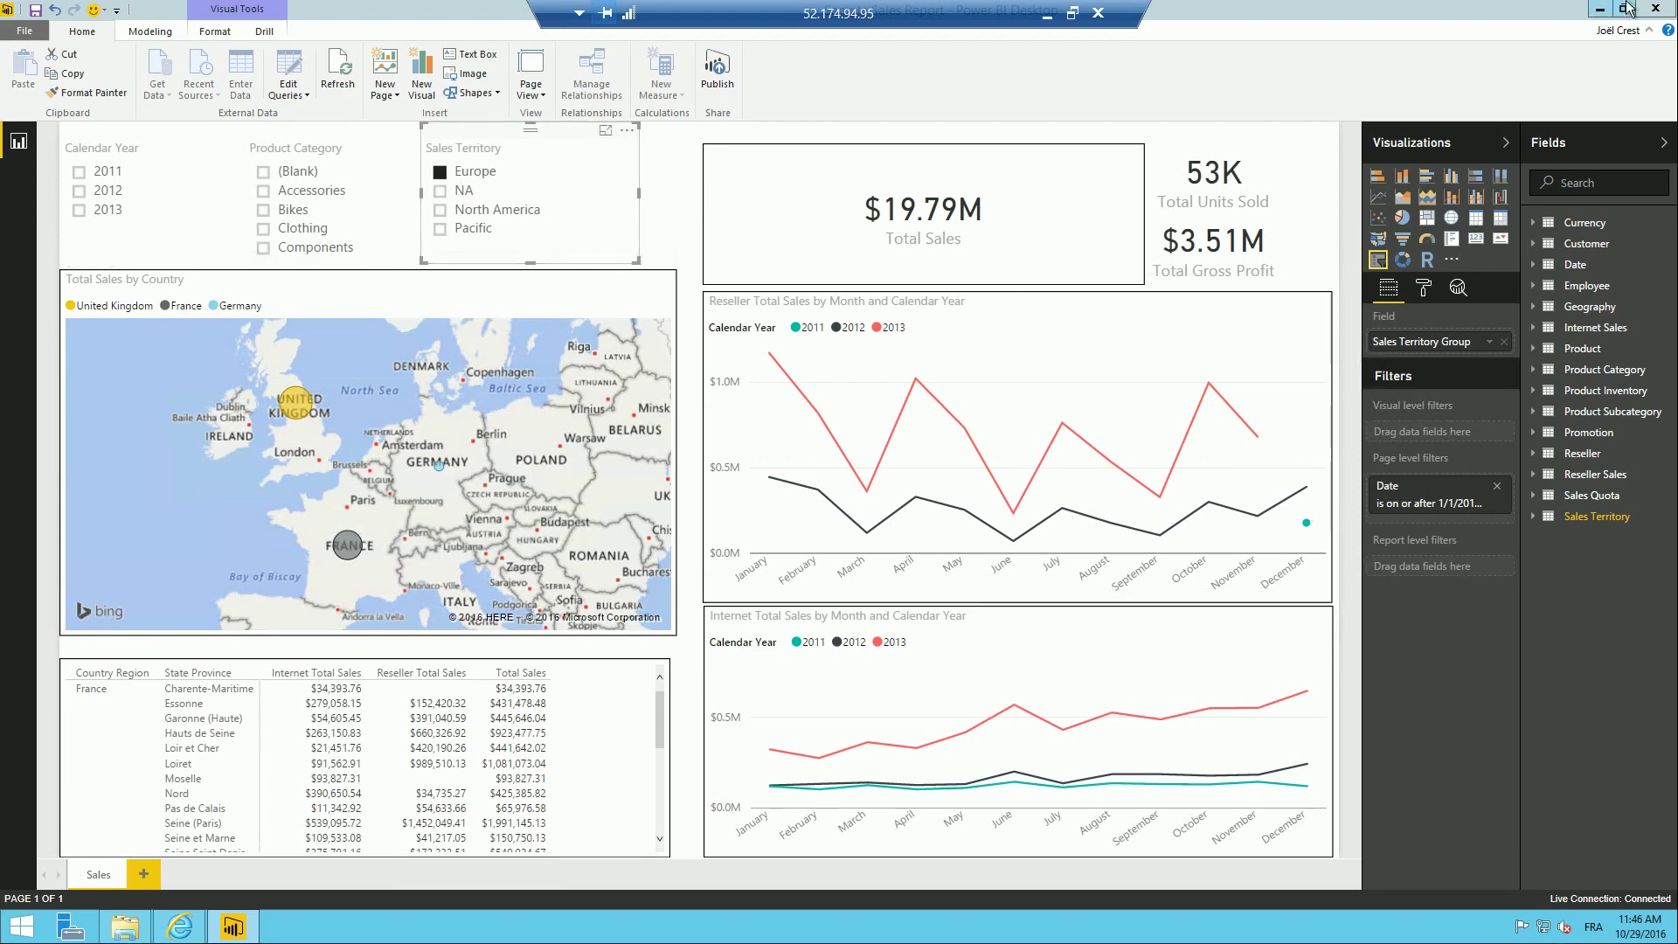
Close the Sample Sales Report without saving changes, and open Sample Customer Overview Report from the Reporting Services portal in Internet Explorer.
left_click(1651, 9)
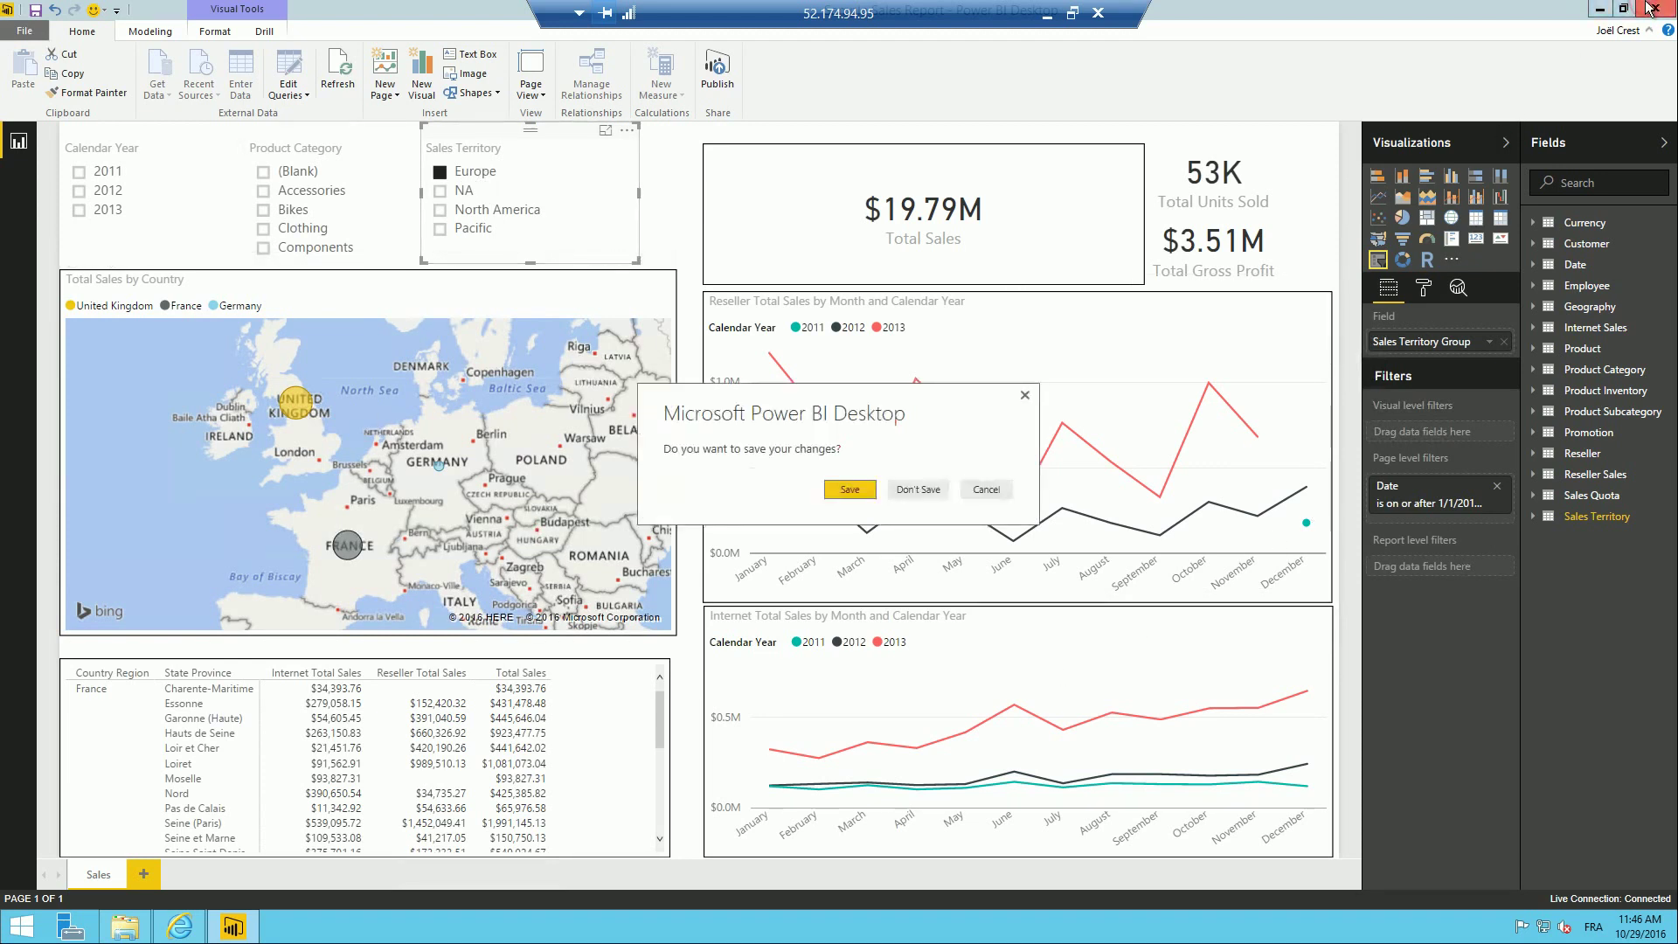
left_click(919, 491)
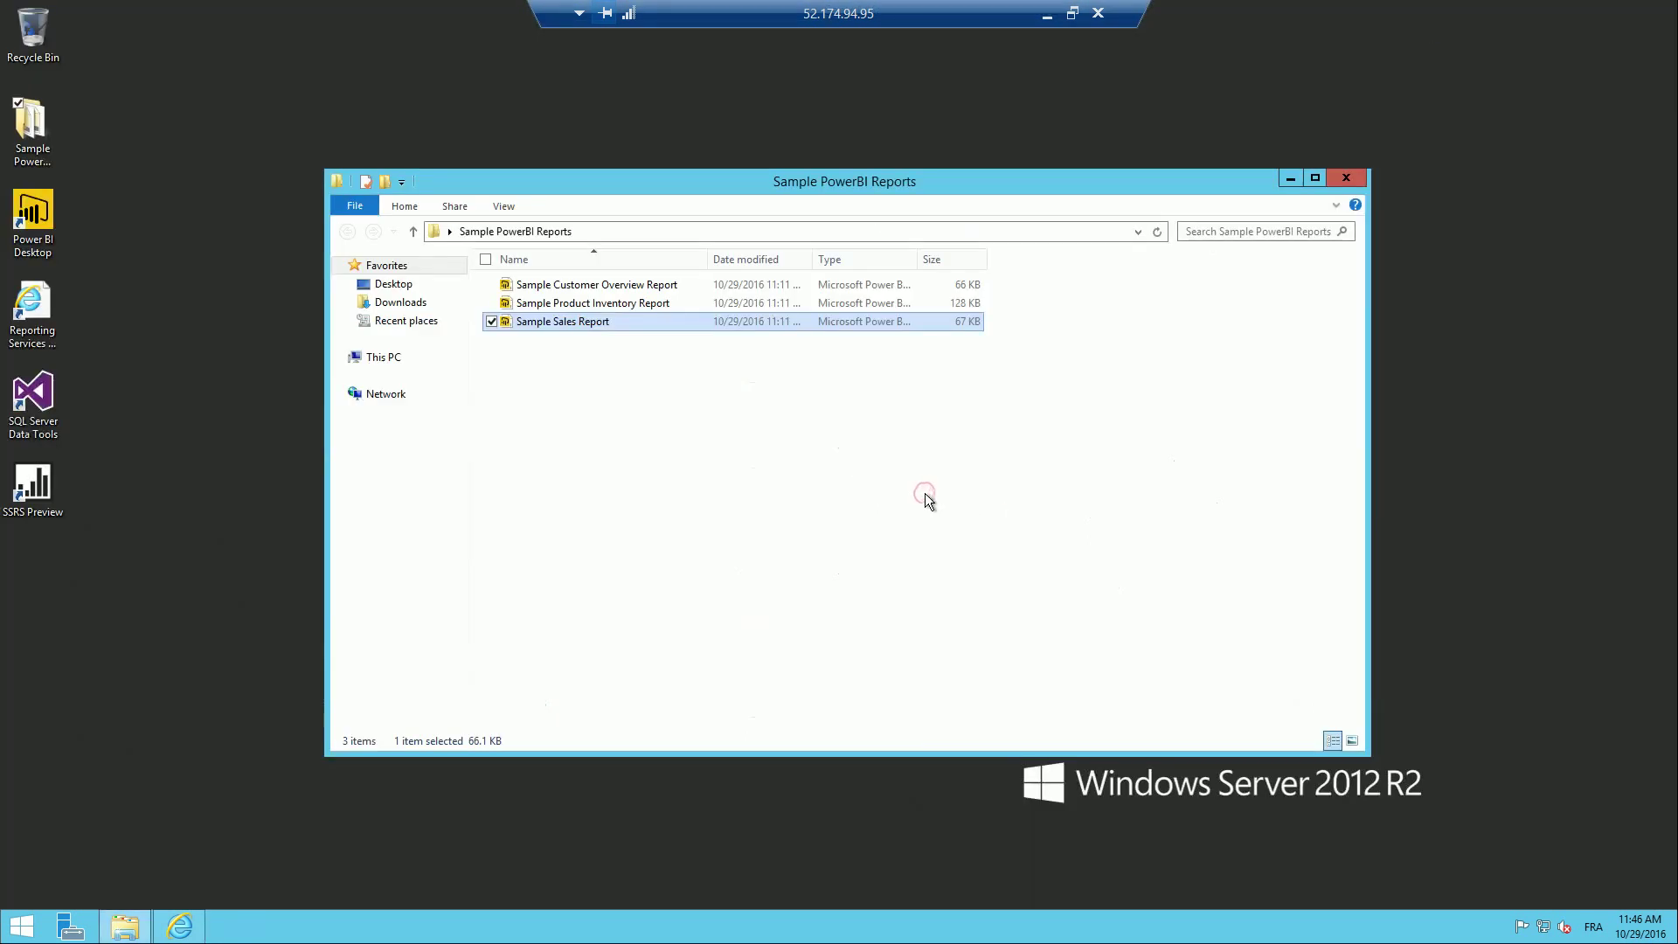
left_click(174, 928)
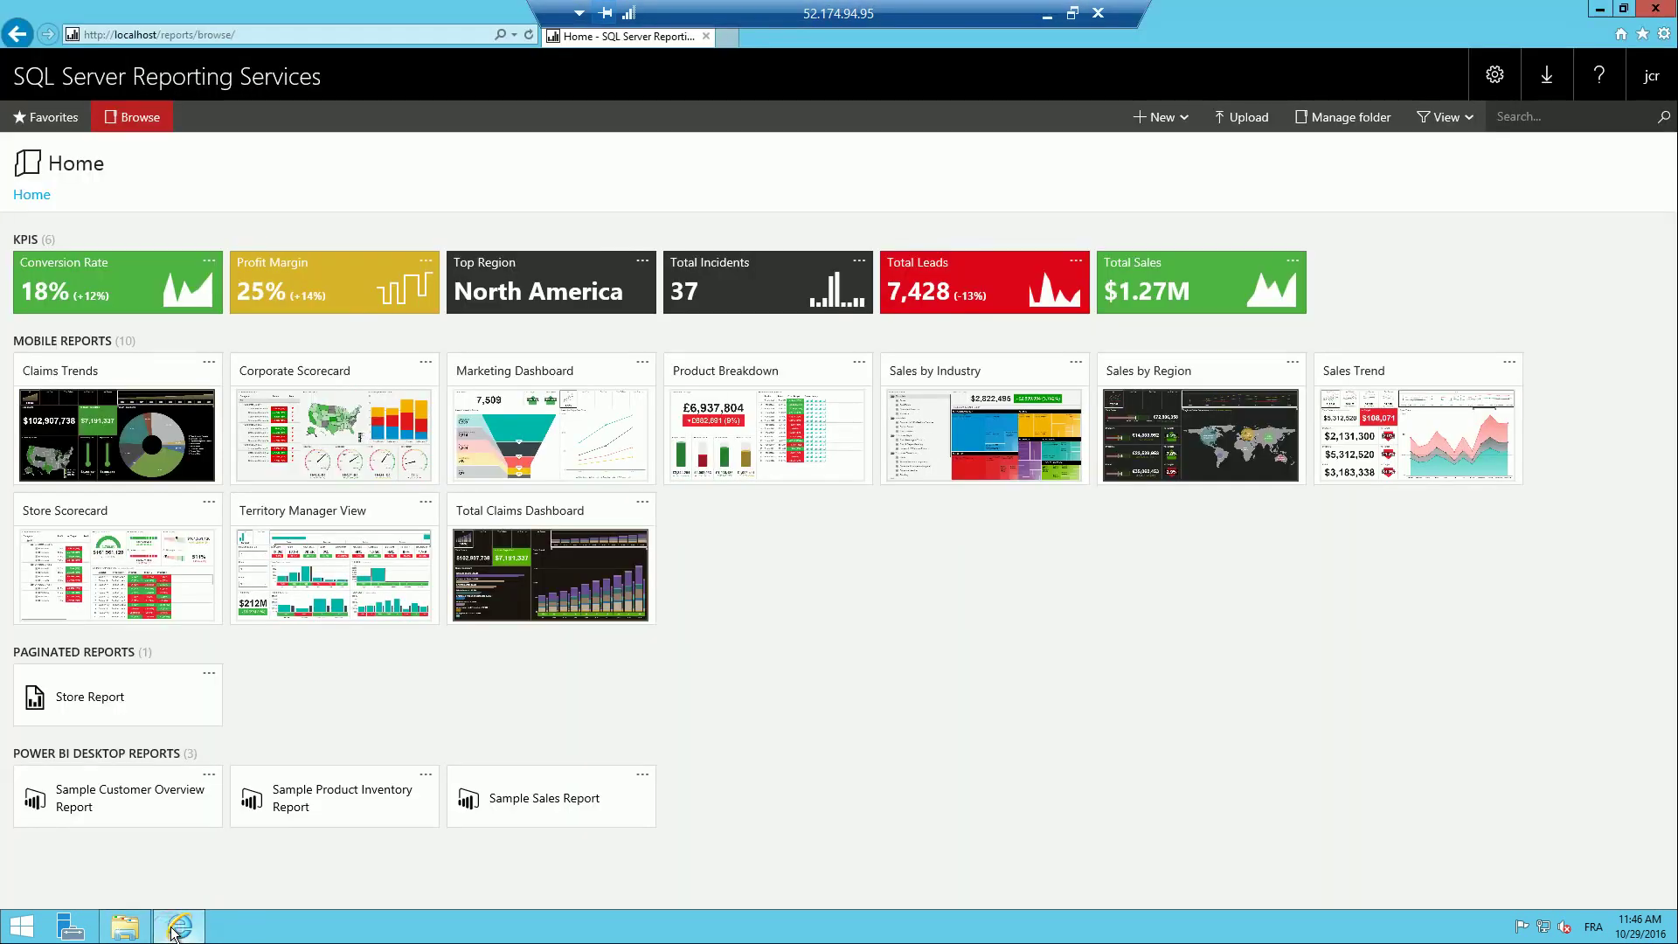
left_click(138, 805)
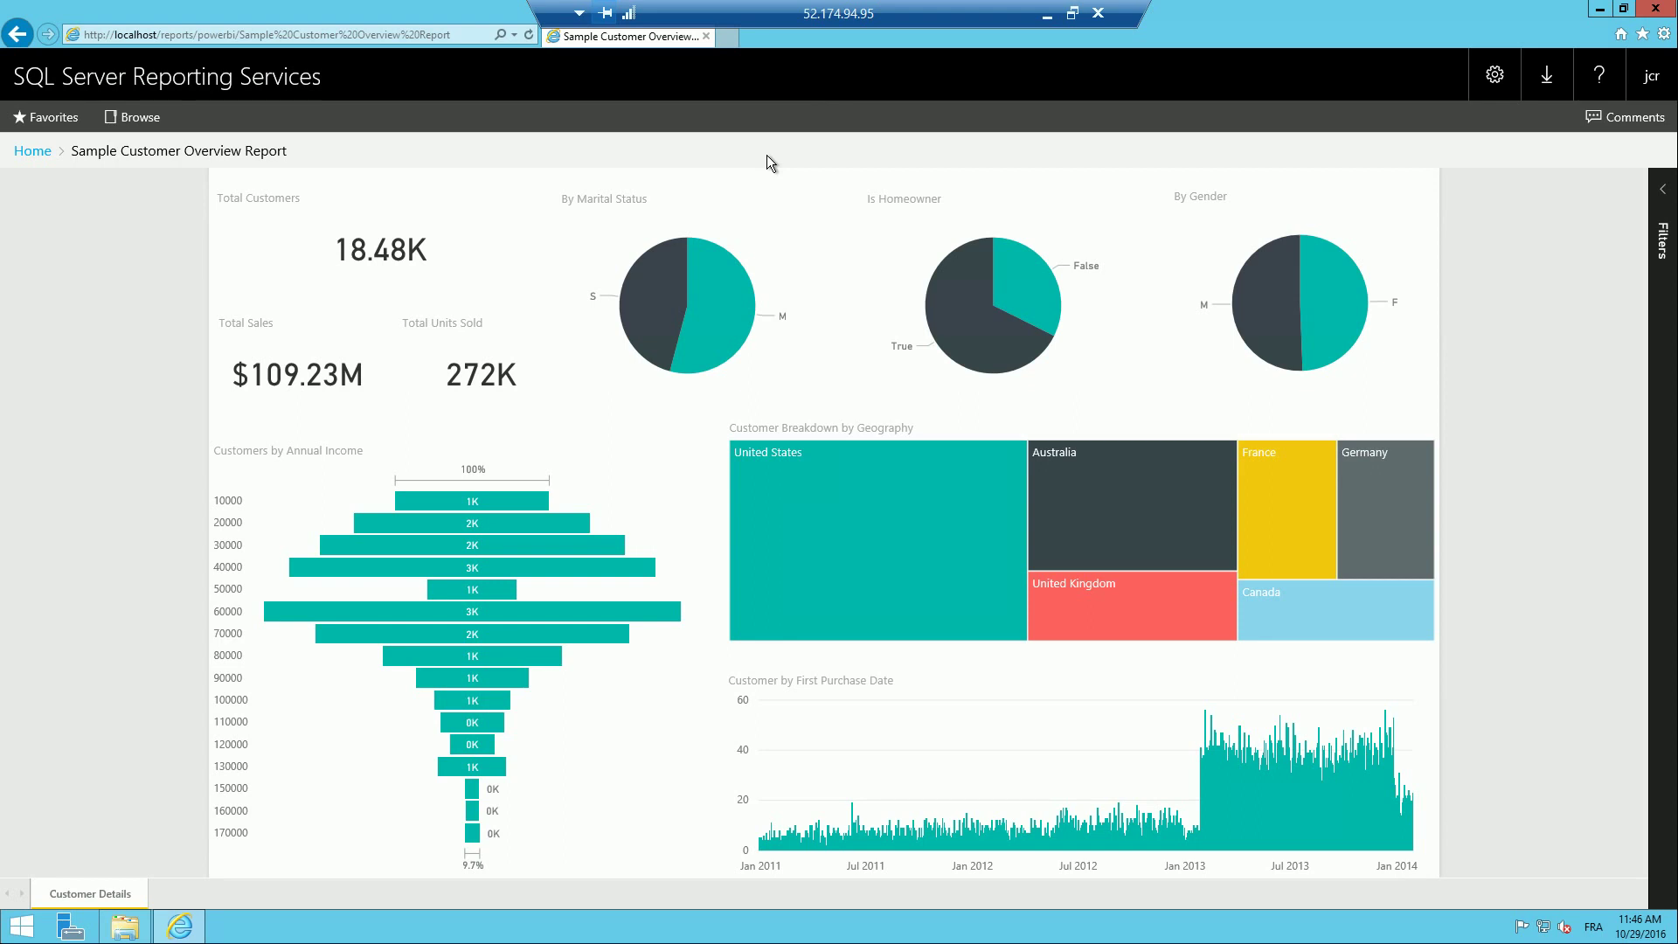
Cross-filter the report by marital status M and S, clear that selection, and highlight the True homeowner slice before clearing it.
left_click(714, 292)
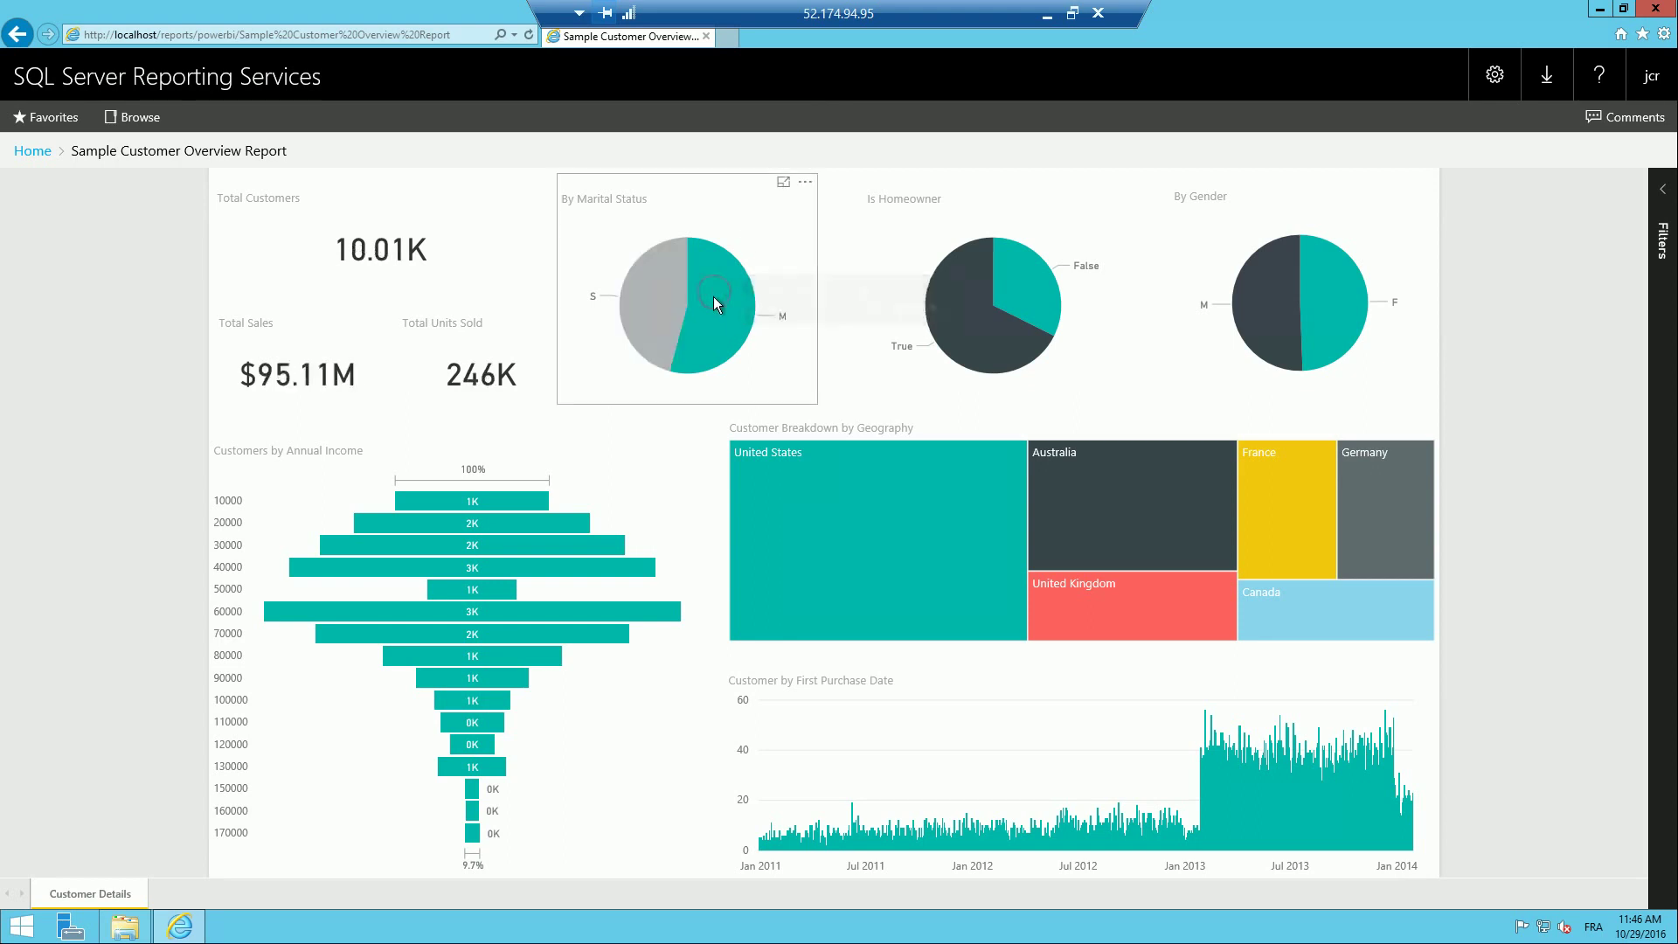
left_click(662, 316)
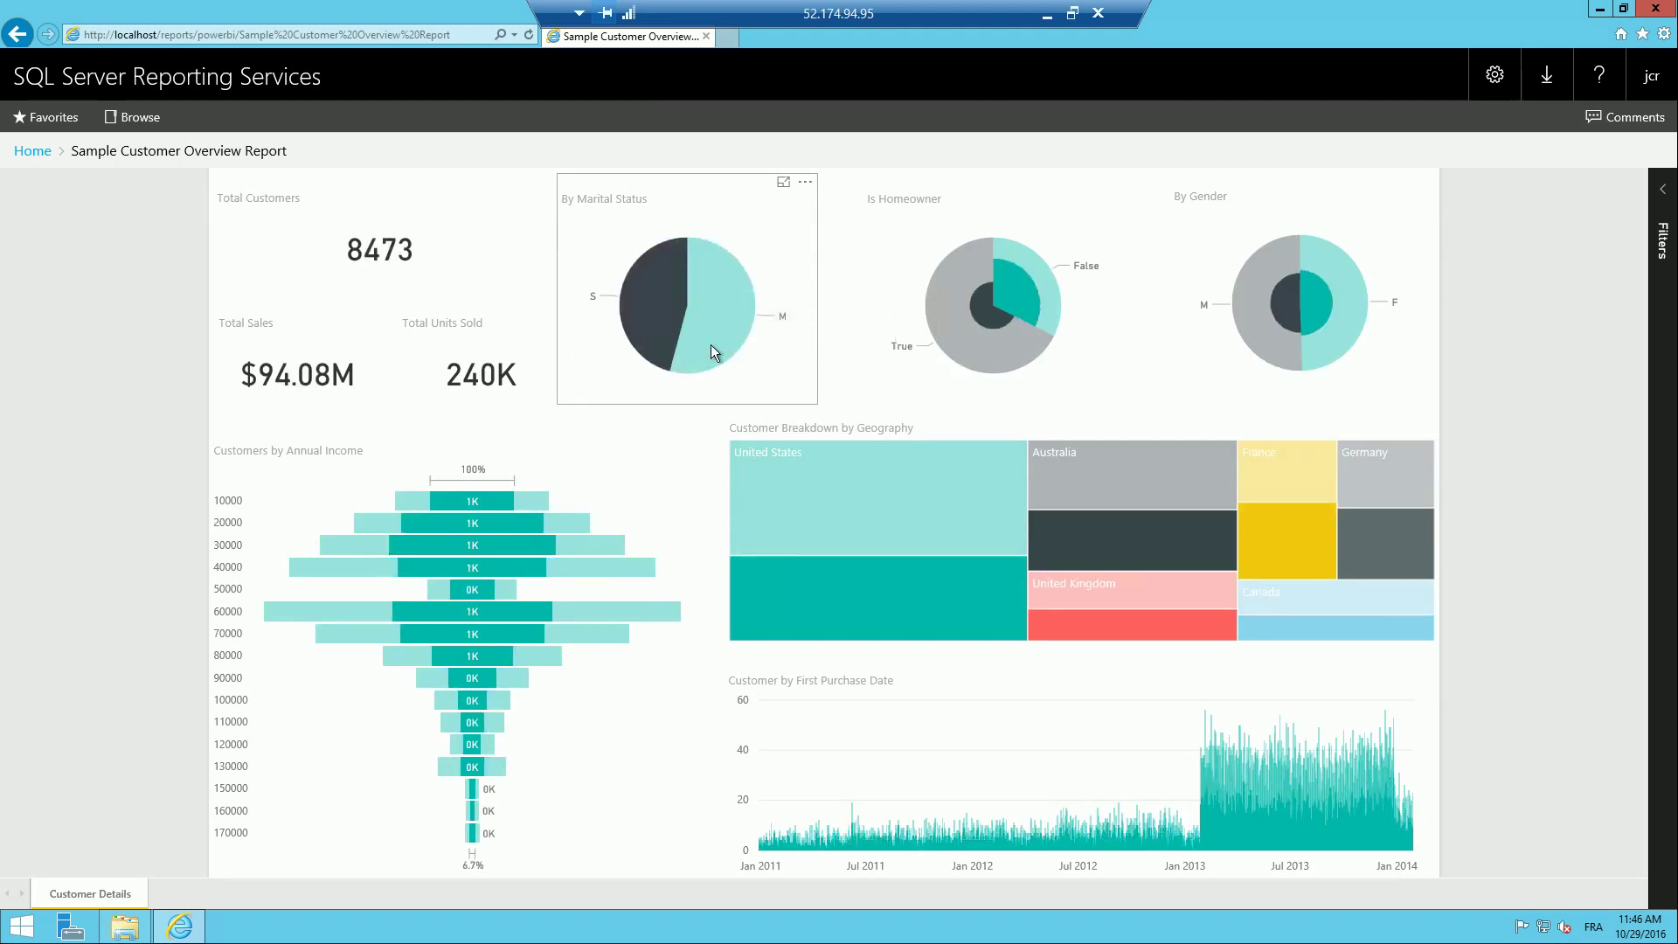
left_click(751, 355)
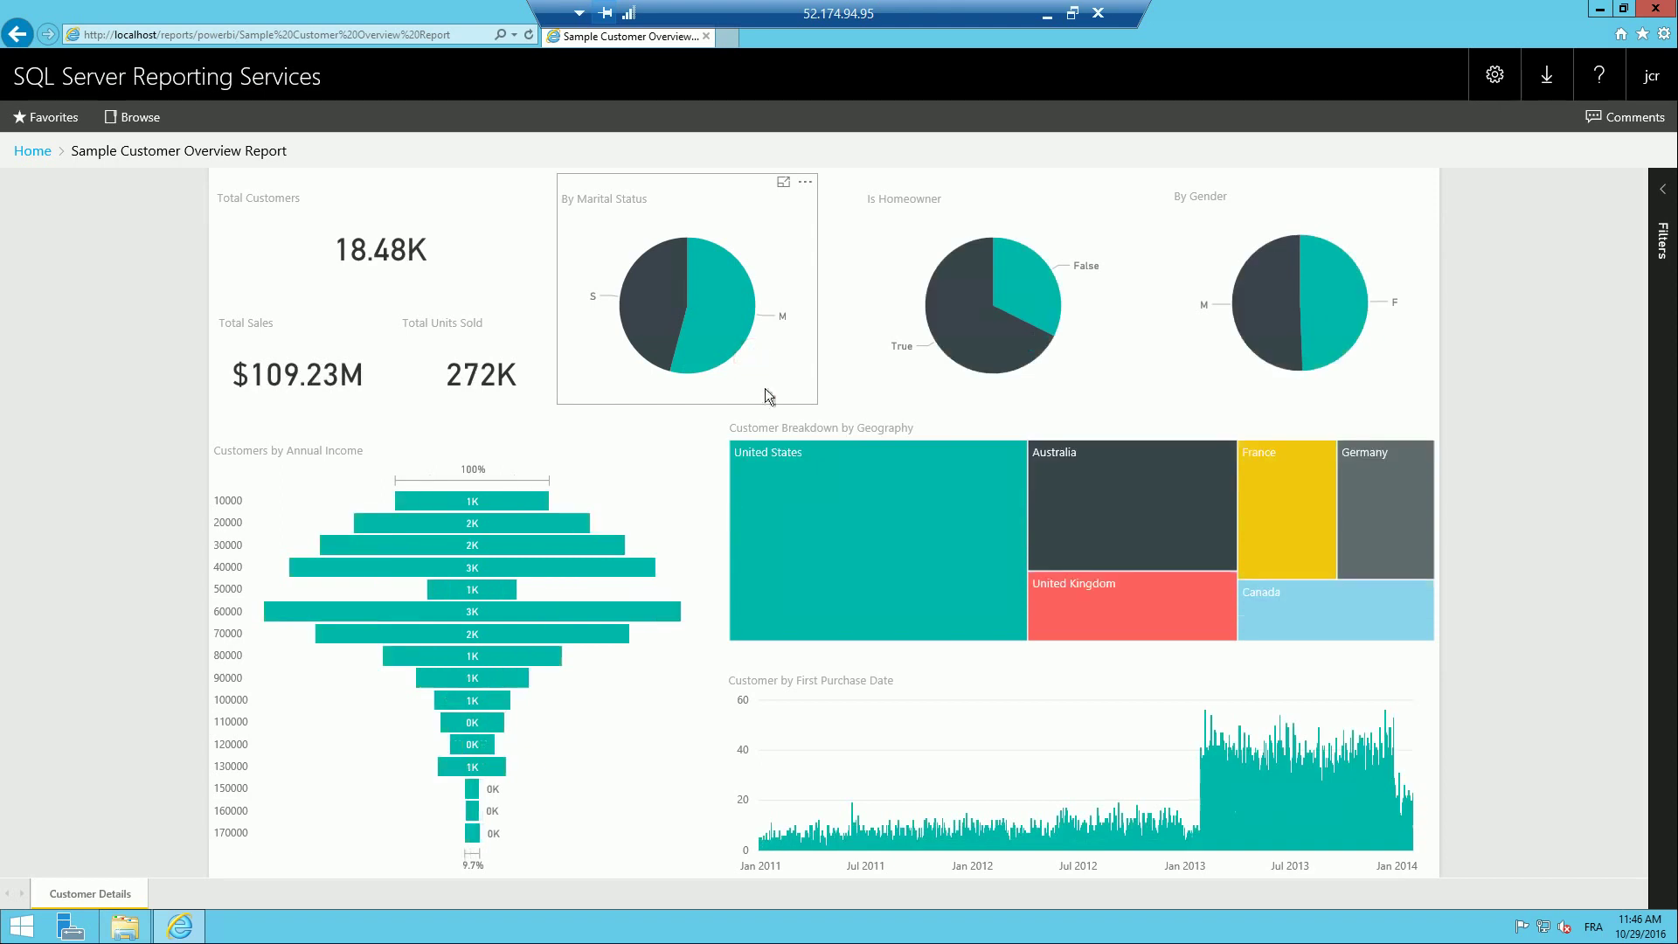
left_click(1009, 357)
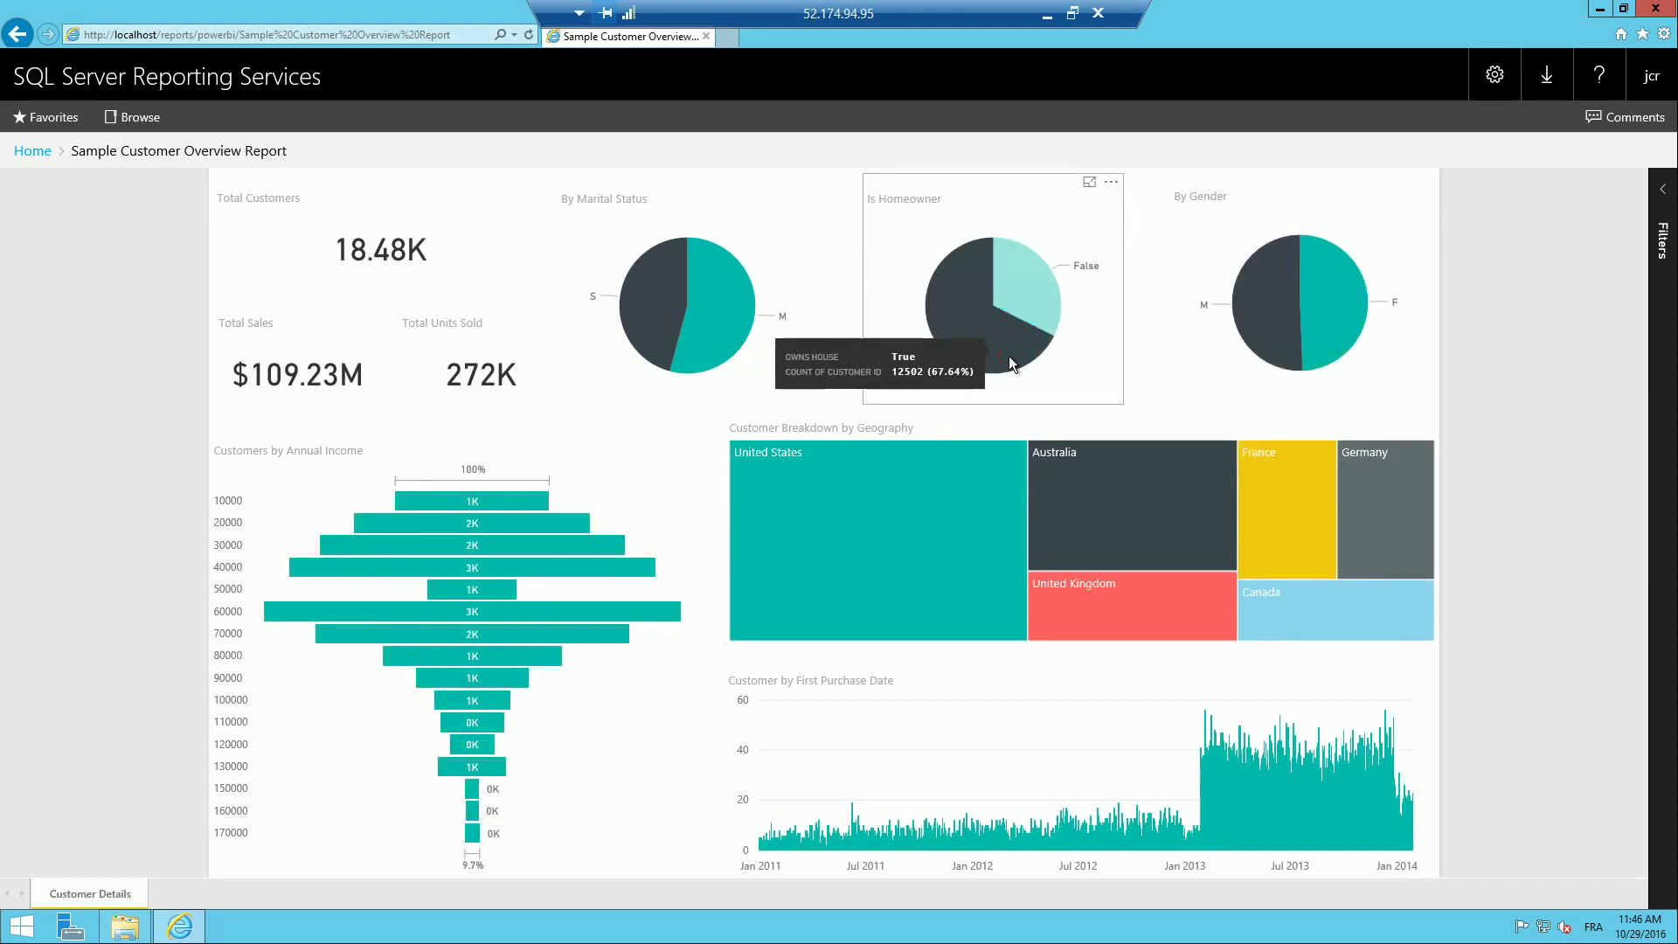
left_click(1115, 340)
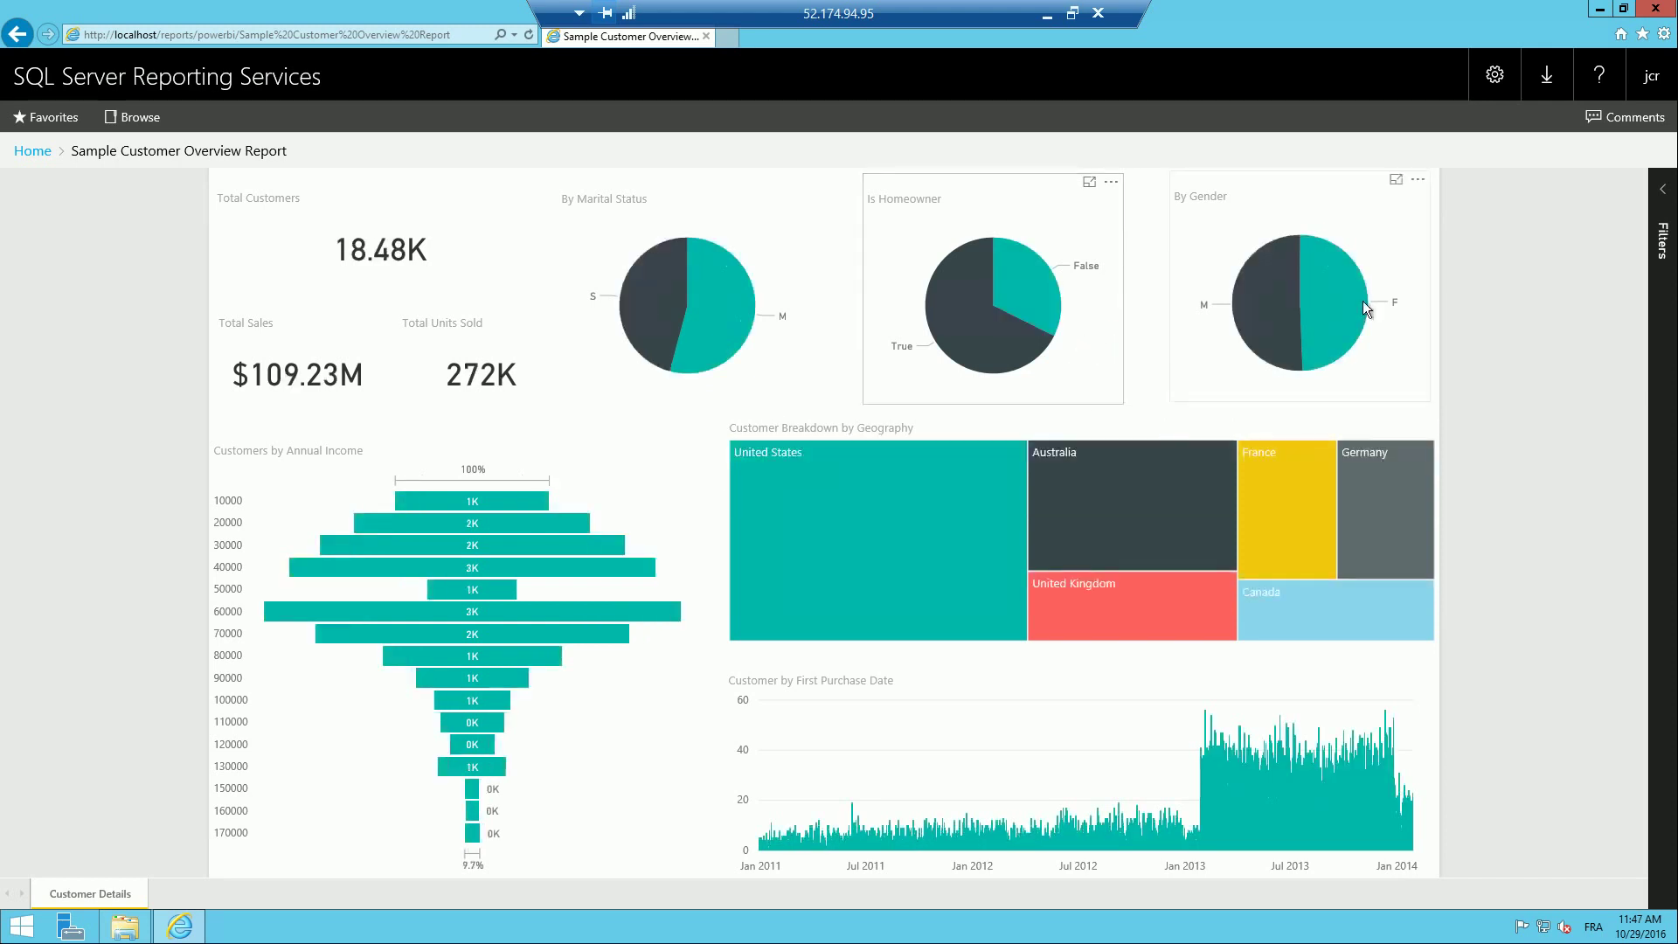
Cross-filter by United States in Customer Breakdown by Geography, clear it, and drill down through France and Seine (Paris) to select Paris.
left_click(1008, 515)
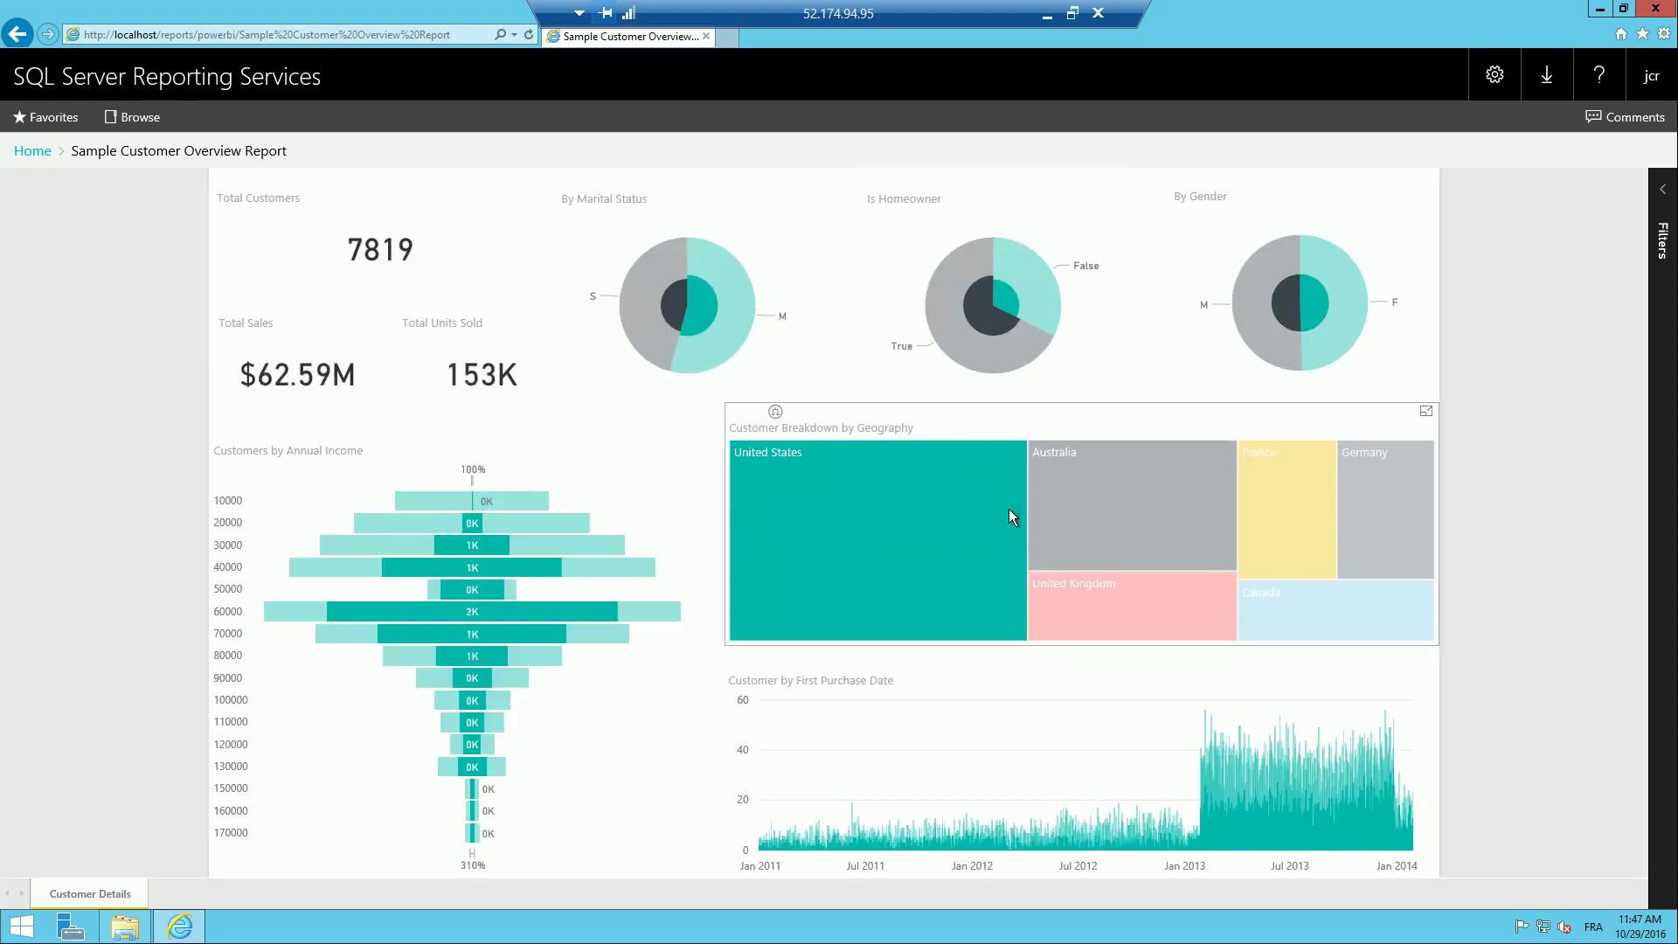
left_click(1008, 509)
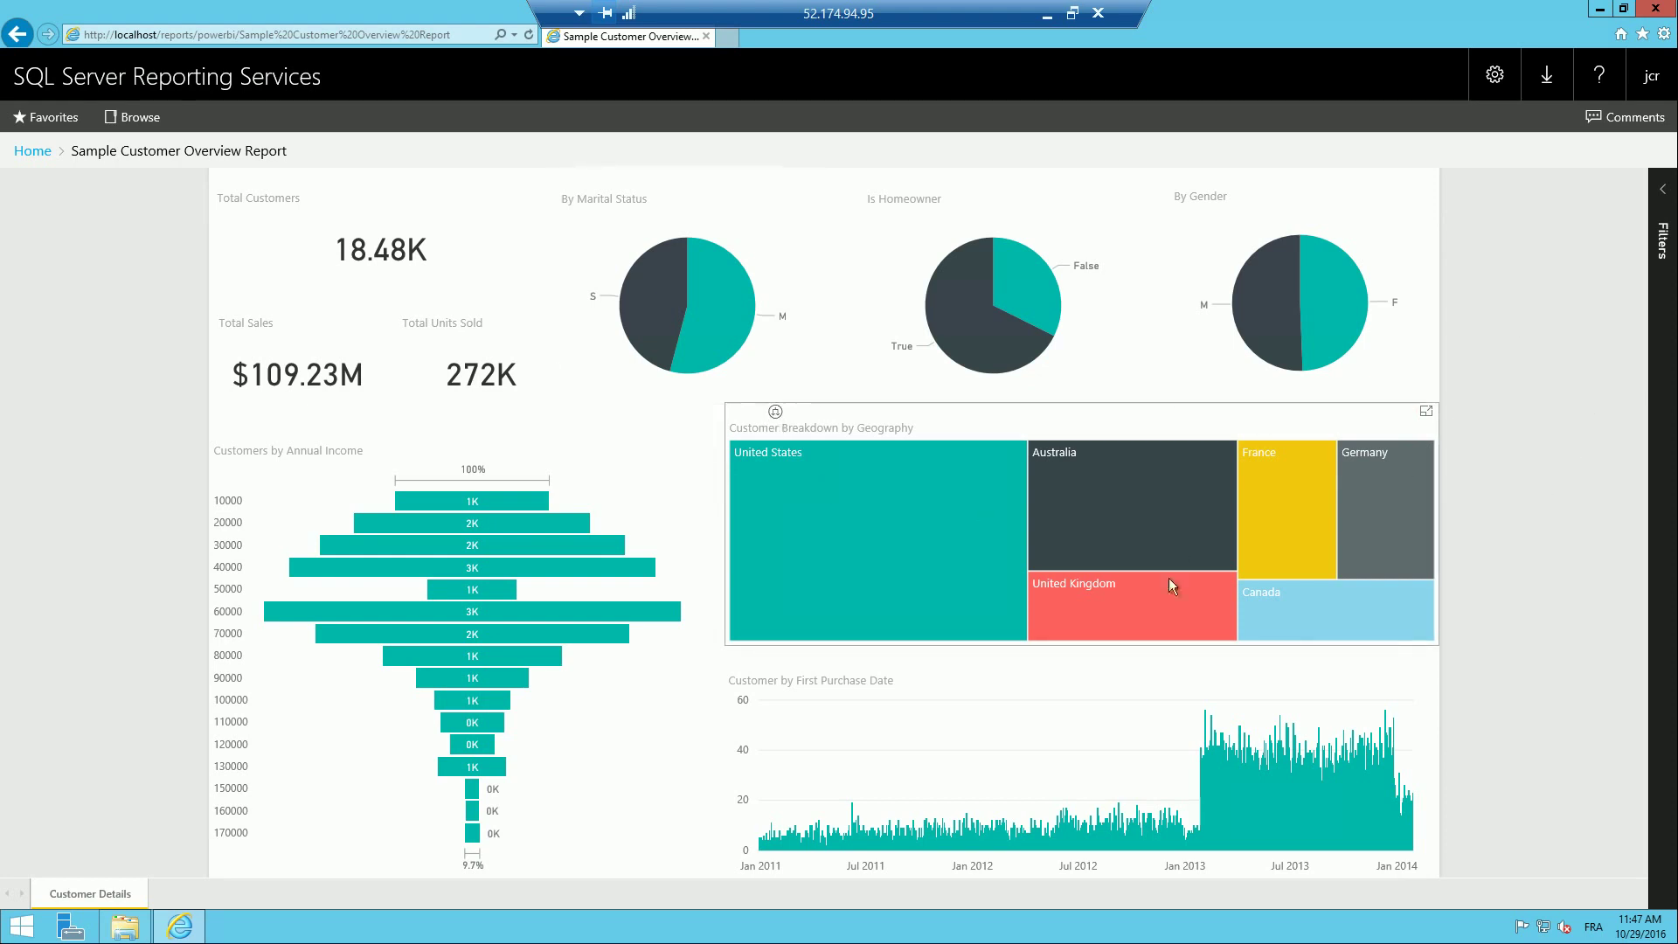
left_click(1301, 510)
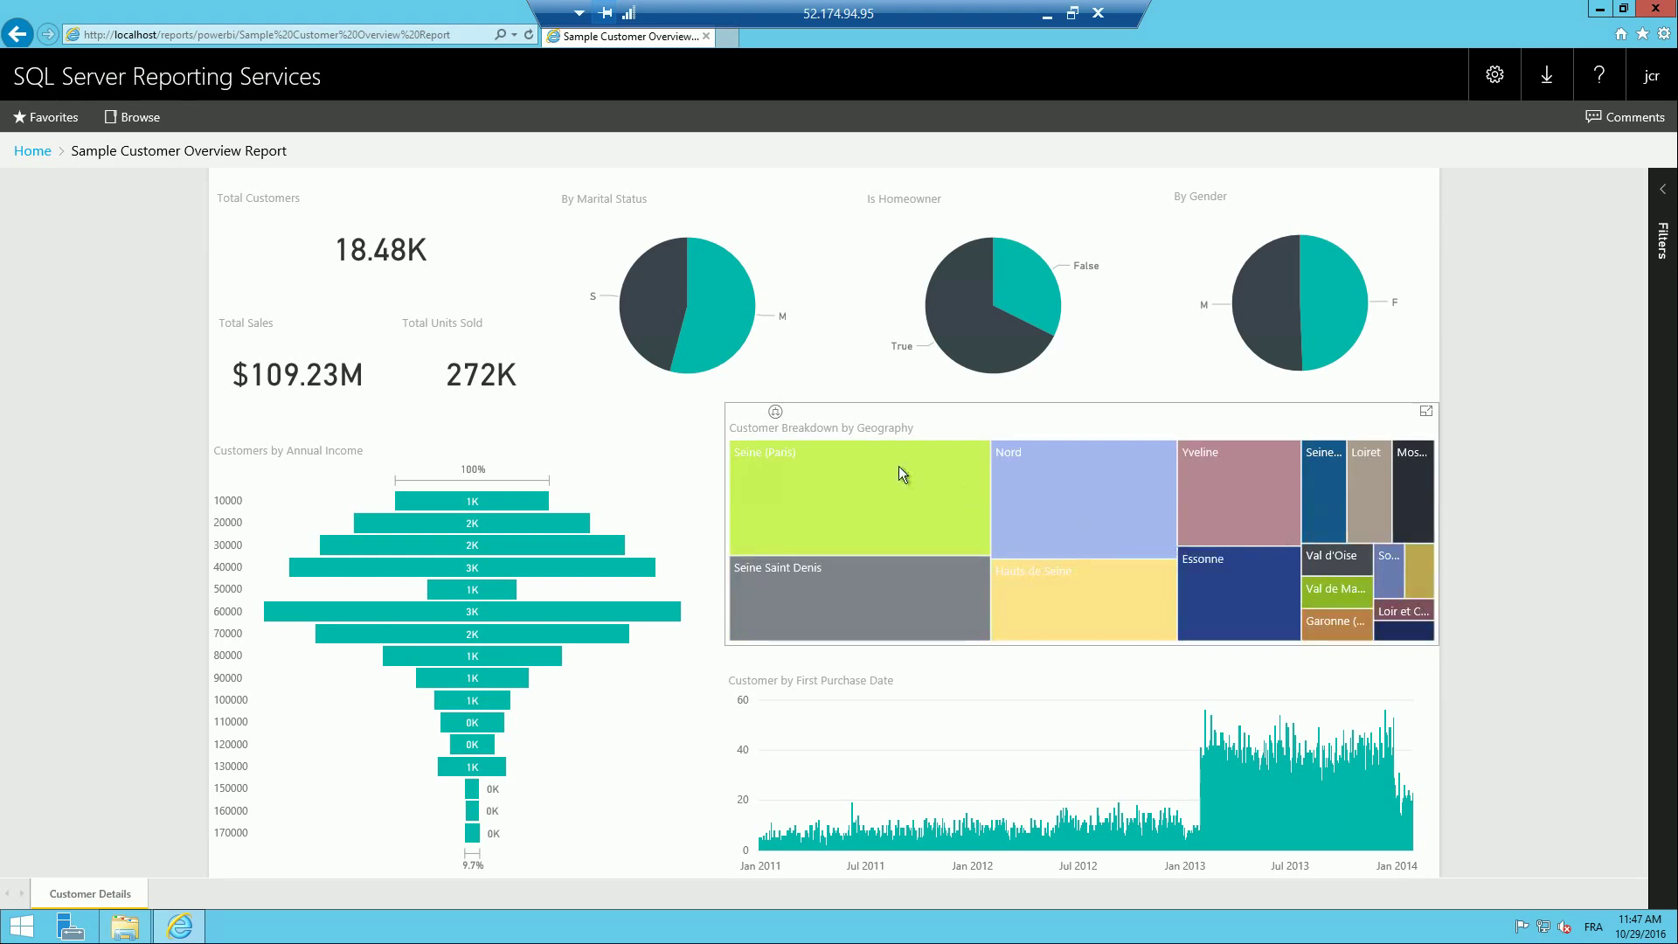
left_click(875, 510)
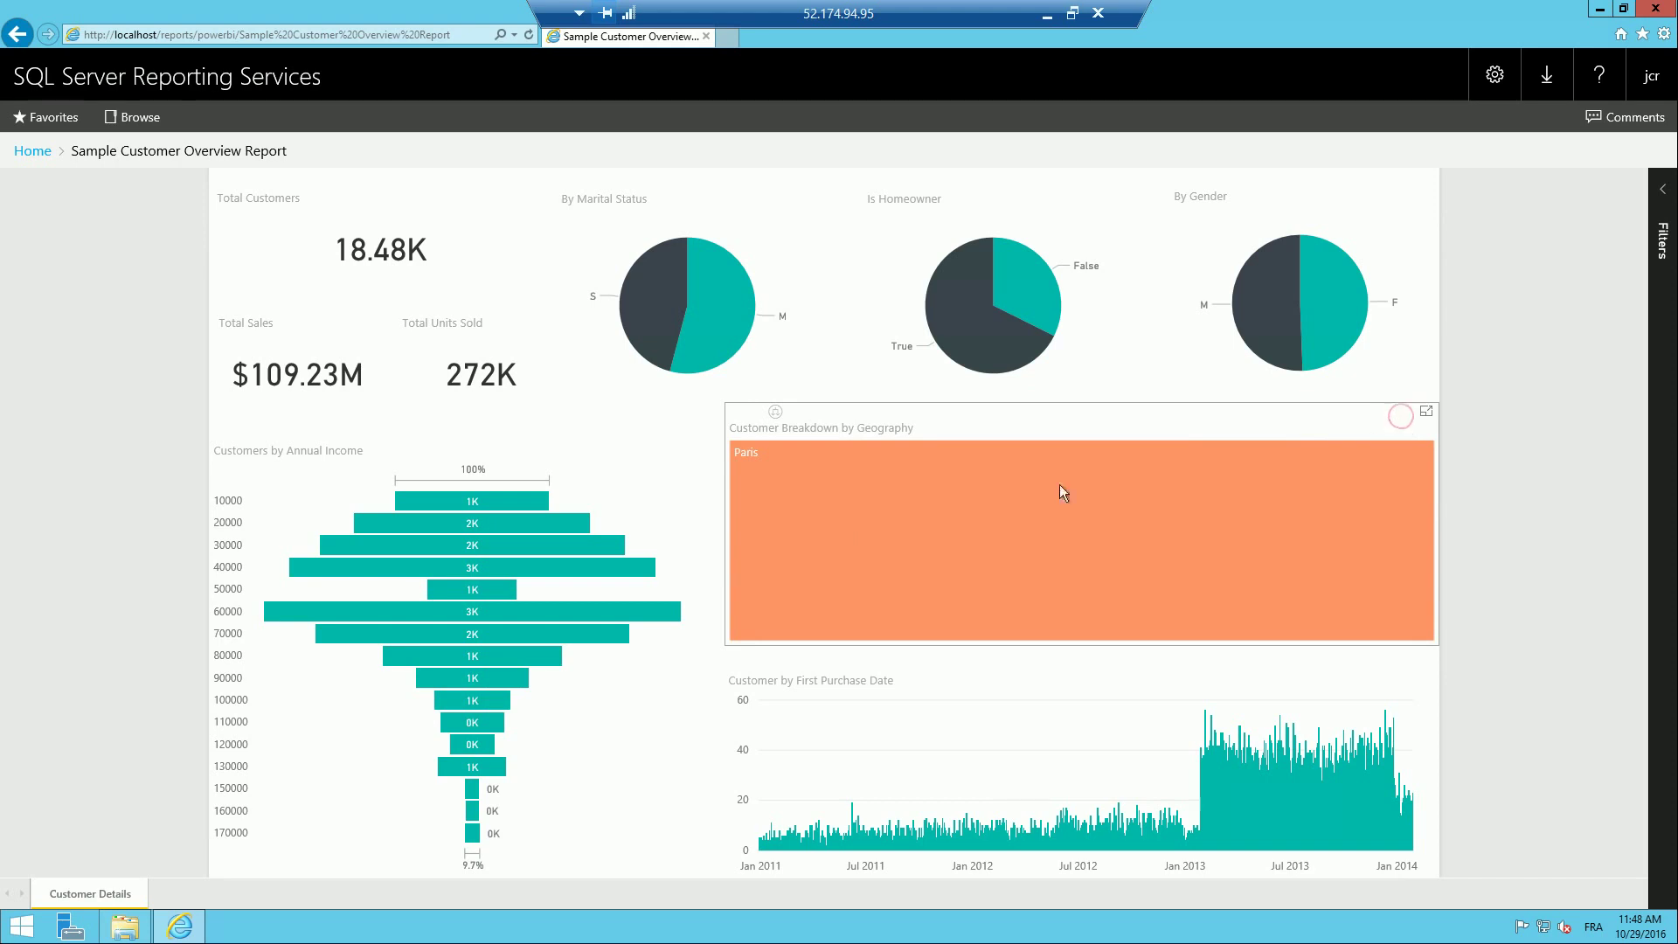
left_click(942, 490)
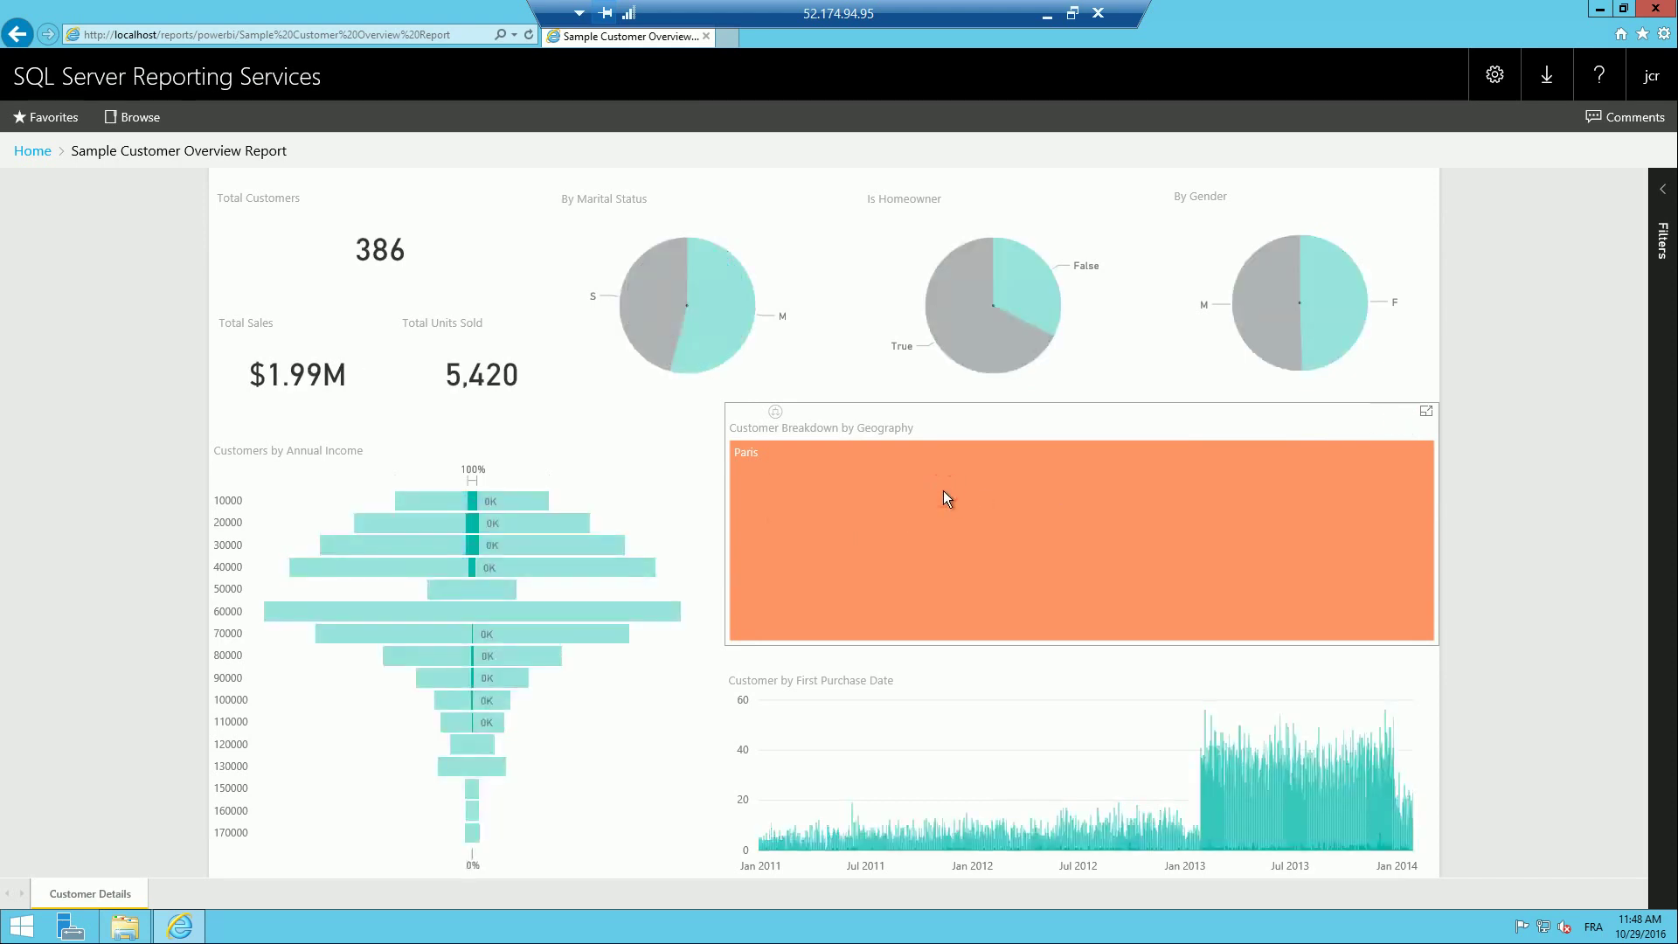
Drill the geography treemap back up to the country level, cross-filtering by Seine (Paris) at the state level on the way.
left_click(739, 414)
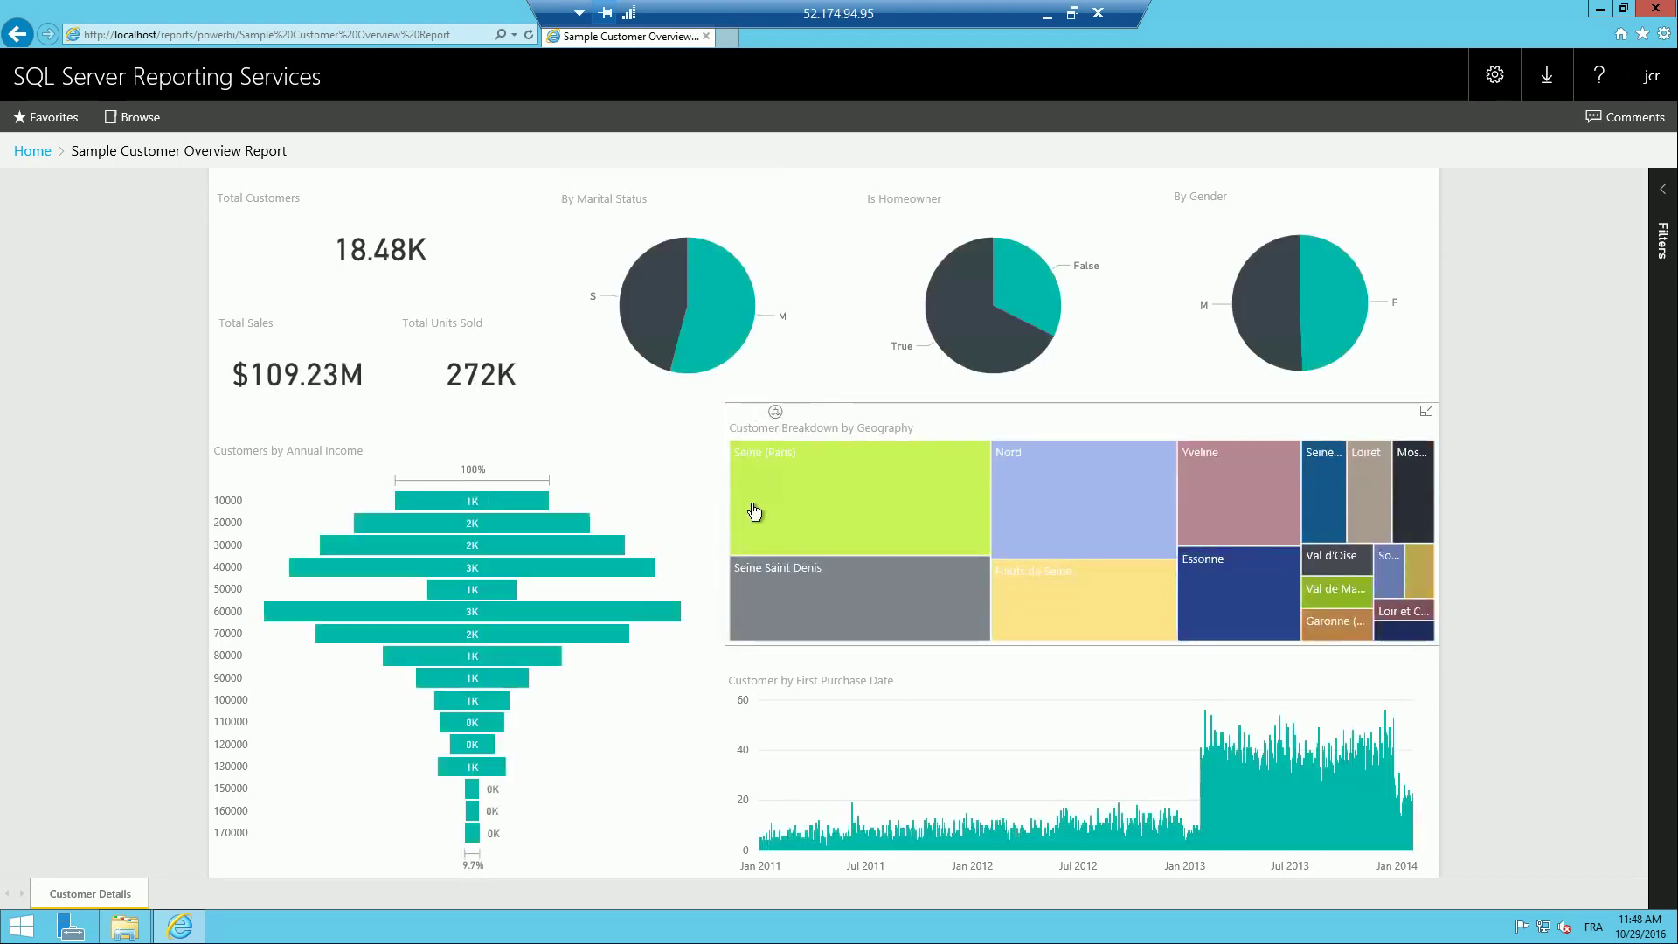
left_click(895, 512)
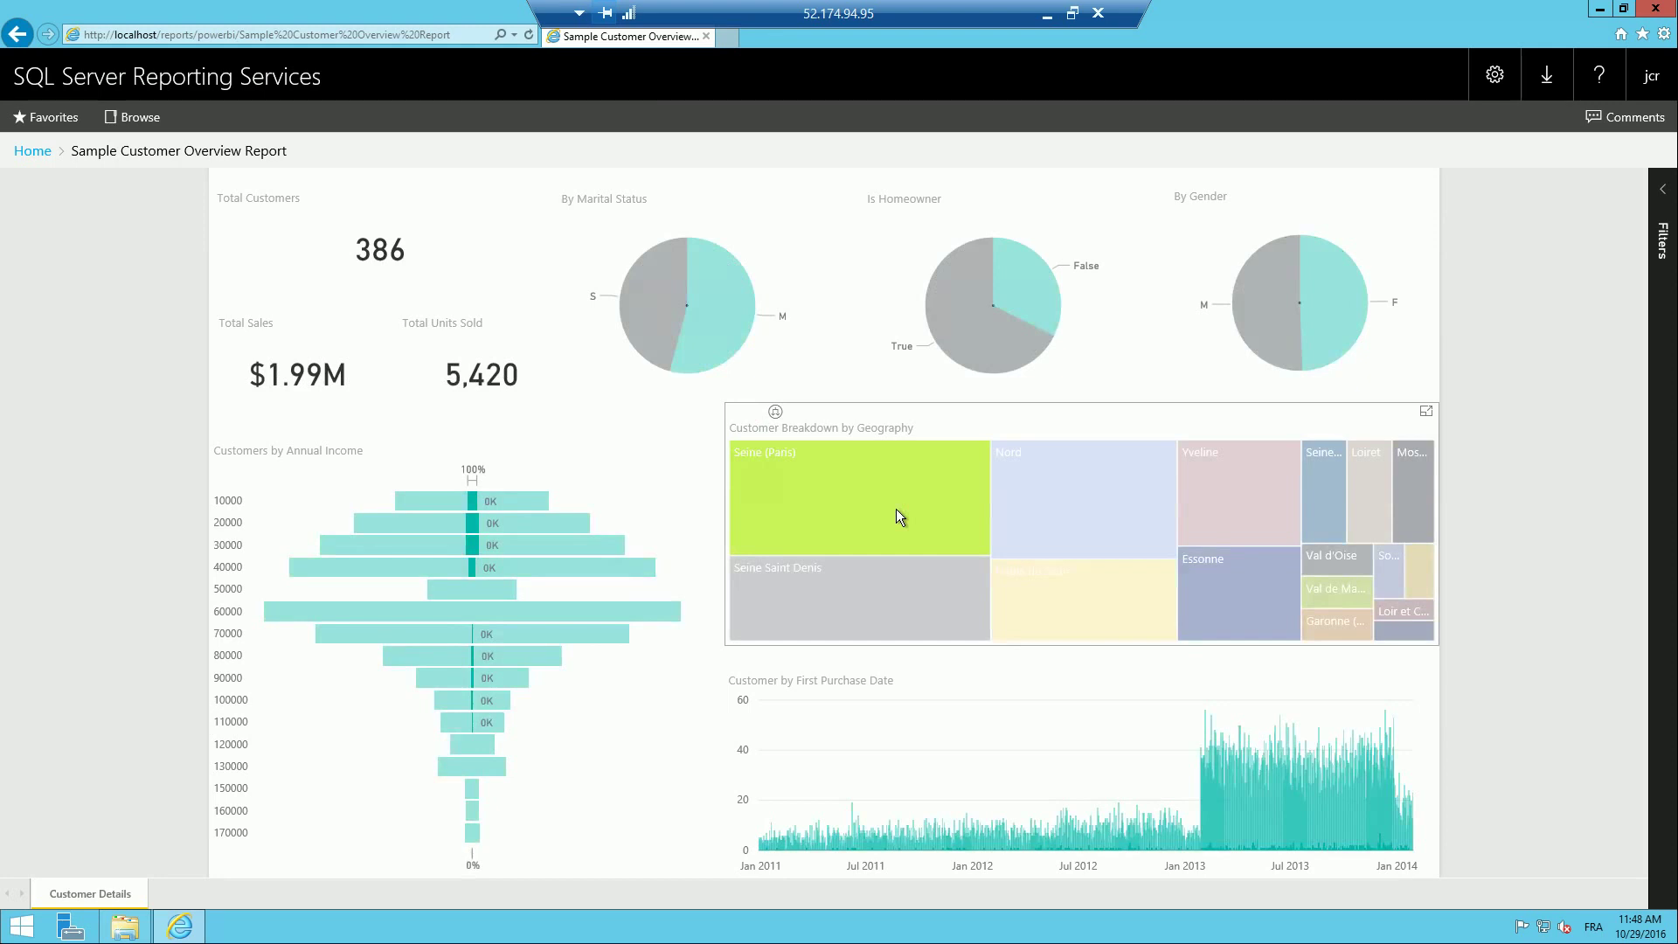
left_click(743, 412)
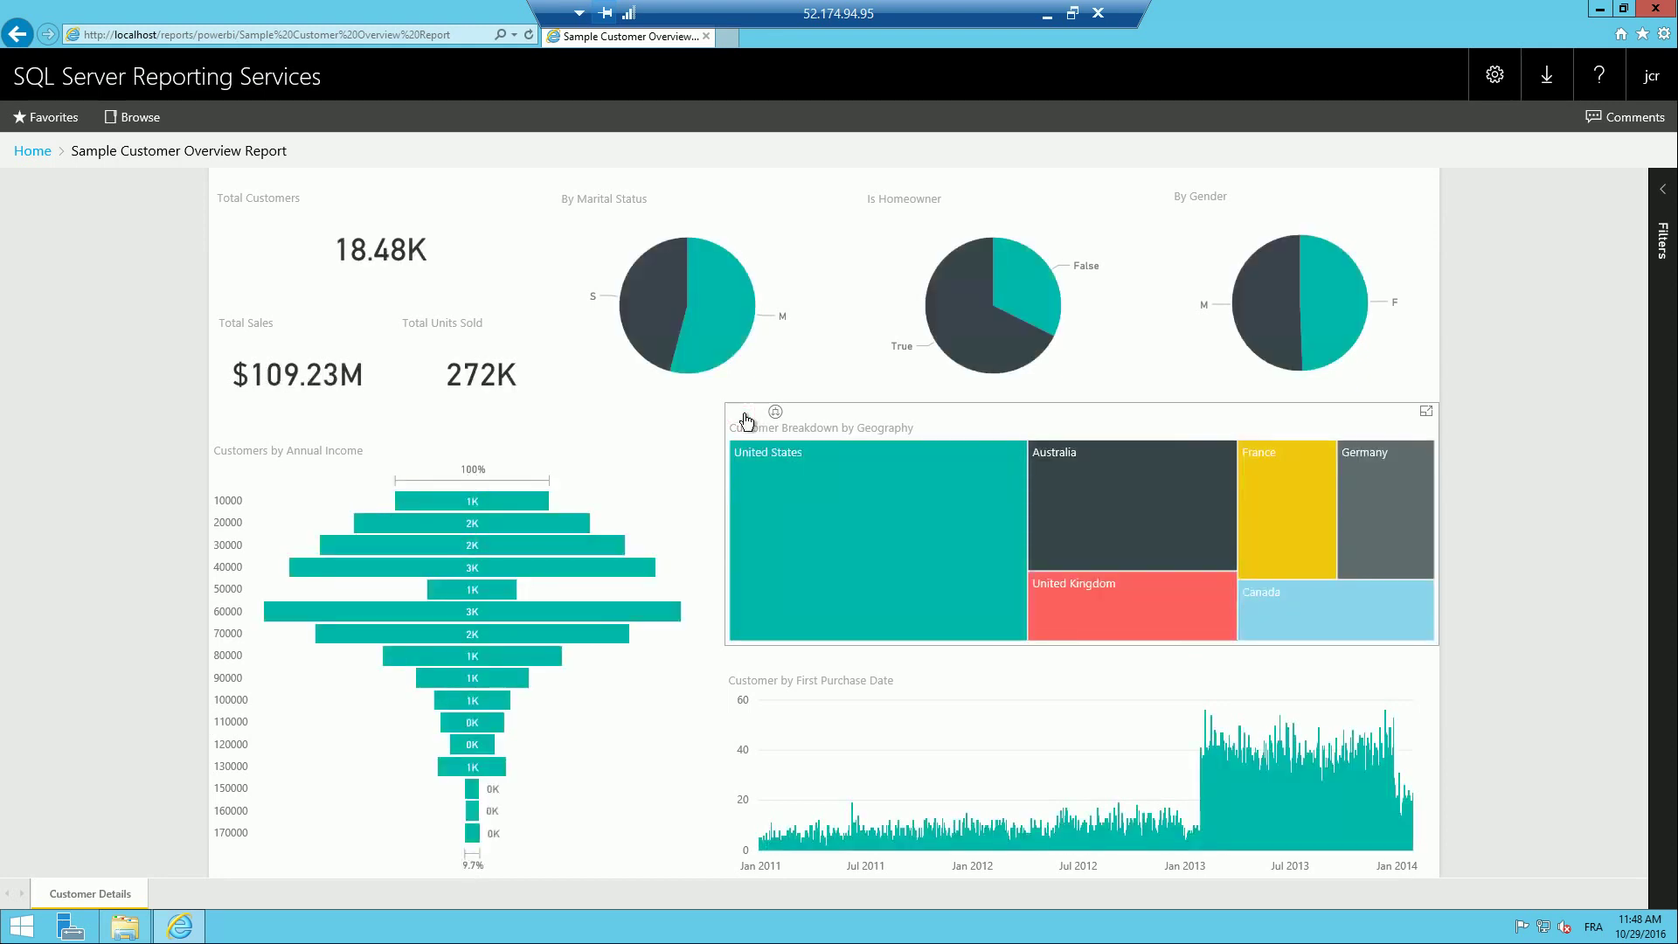